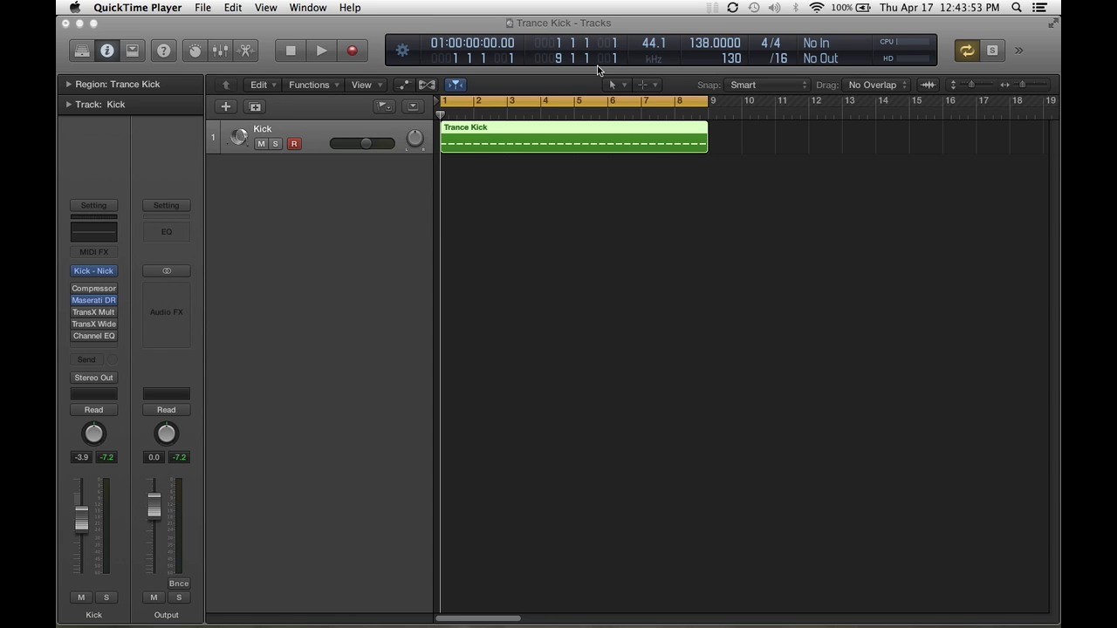
Open the Nicky Romero Kick editor on the Kick track, showing the Trance category with Trance 01
{"action": "left_click", "coordinate": [95, 273]}
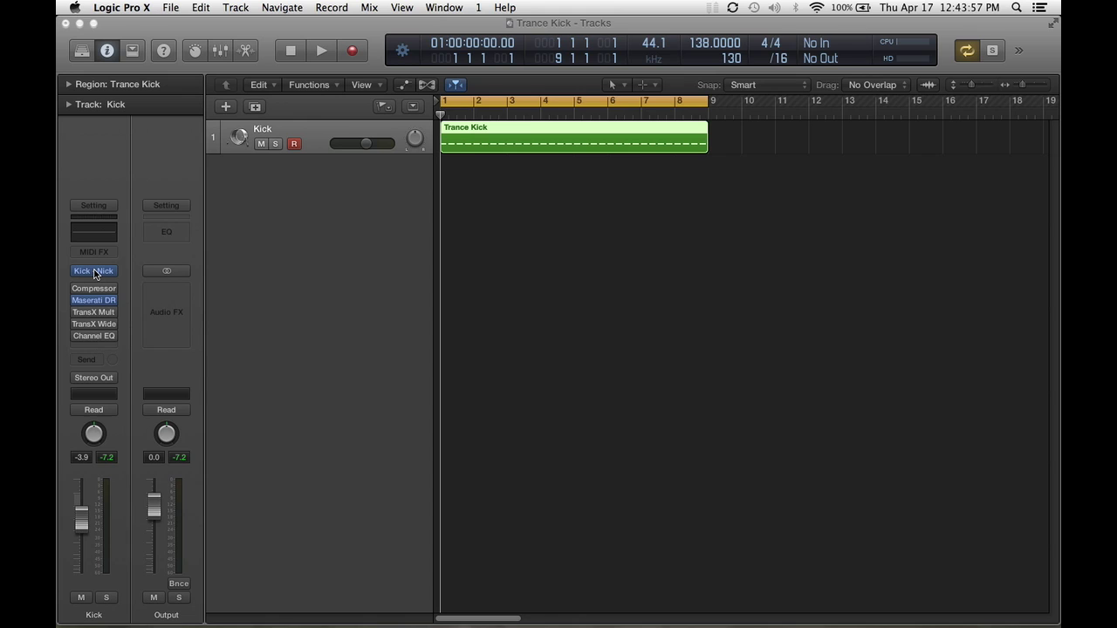
{"action": "left_click", "coordinate": [96, 272]}
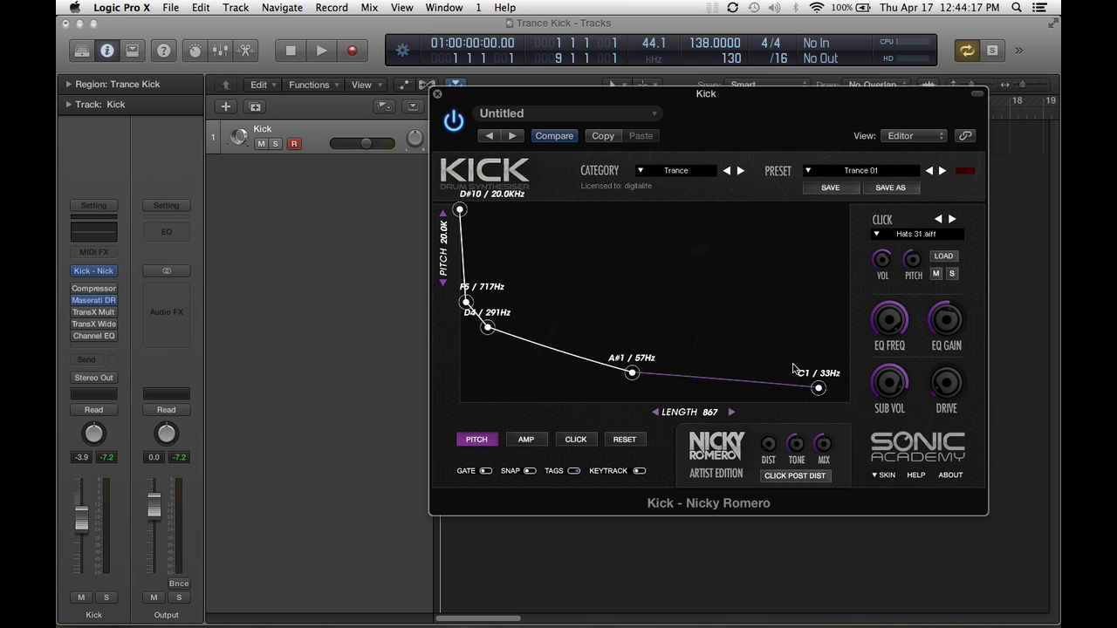
{"action": "left_click_drag", "start_coordinate": [750, 102], "coordinate": [716, 139]}
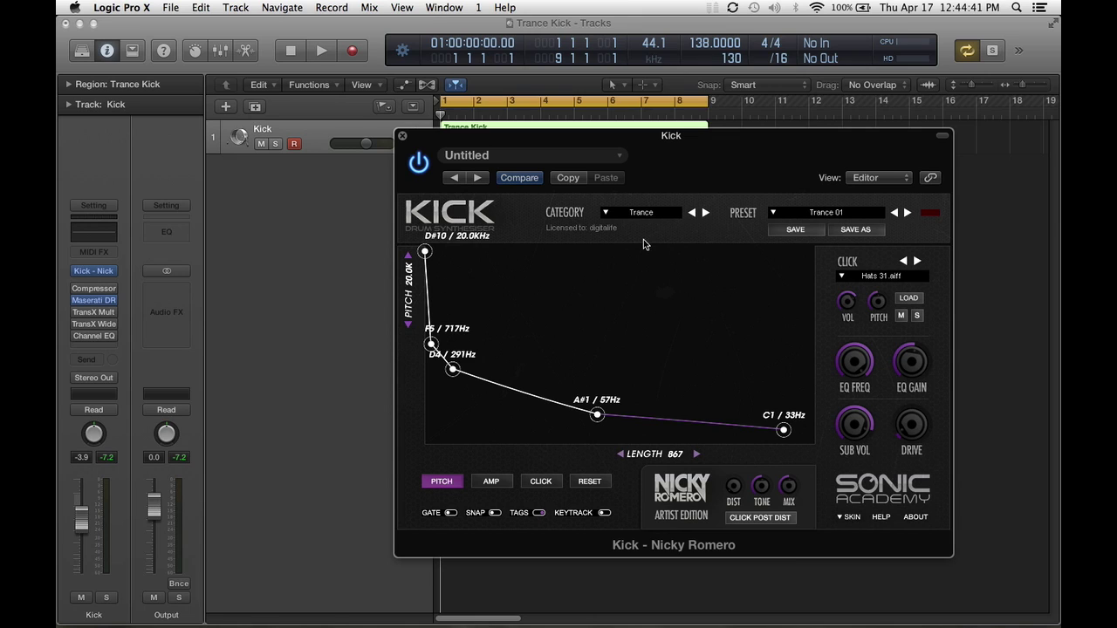
{"action": "left_click", "coordinate": [643, 215]}
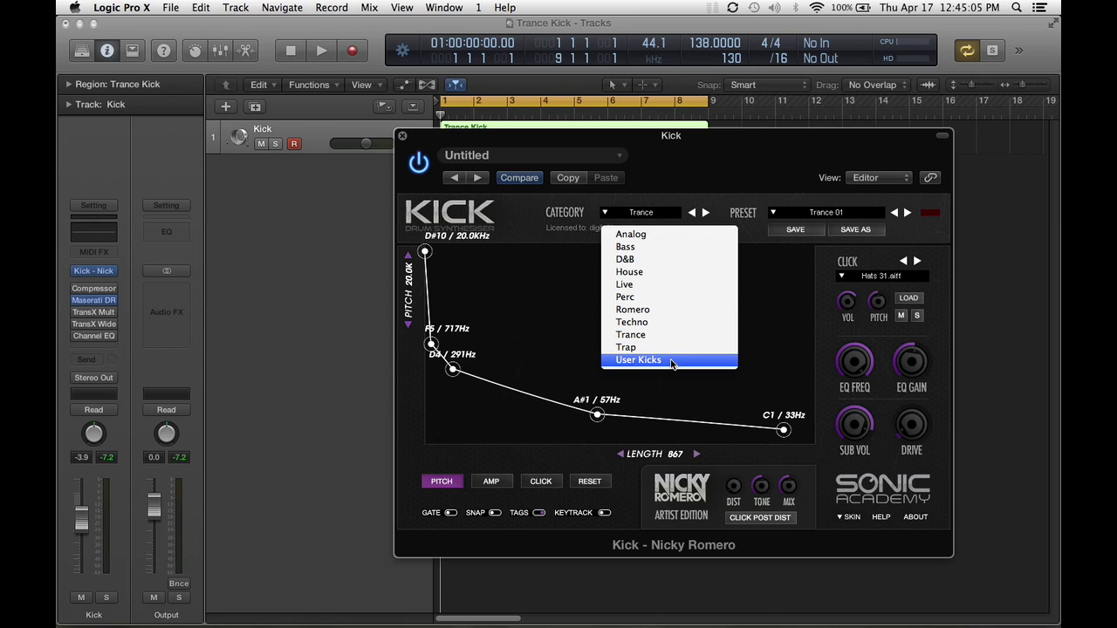
Keep the Trance category and shift the Kick synth window down-left off the Trance Kick region
{"action": "left_click", "coordinate": [723, 152]}
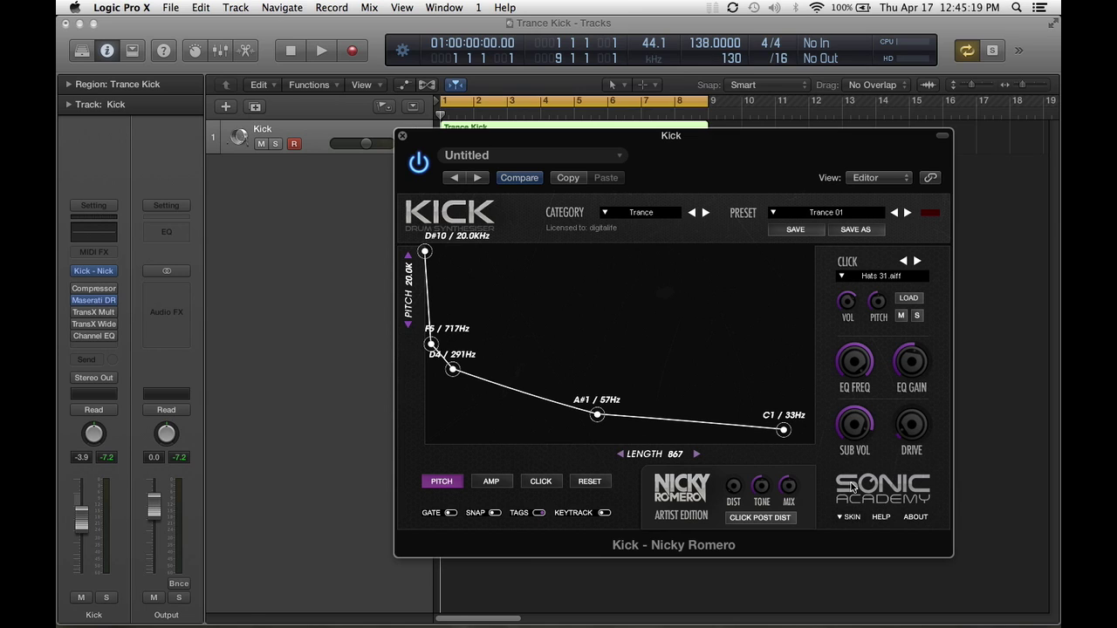
{"action": "left_click_drag", "start_coordinate": [701, 146], "coordinate": [725, 189]}
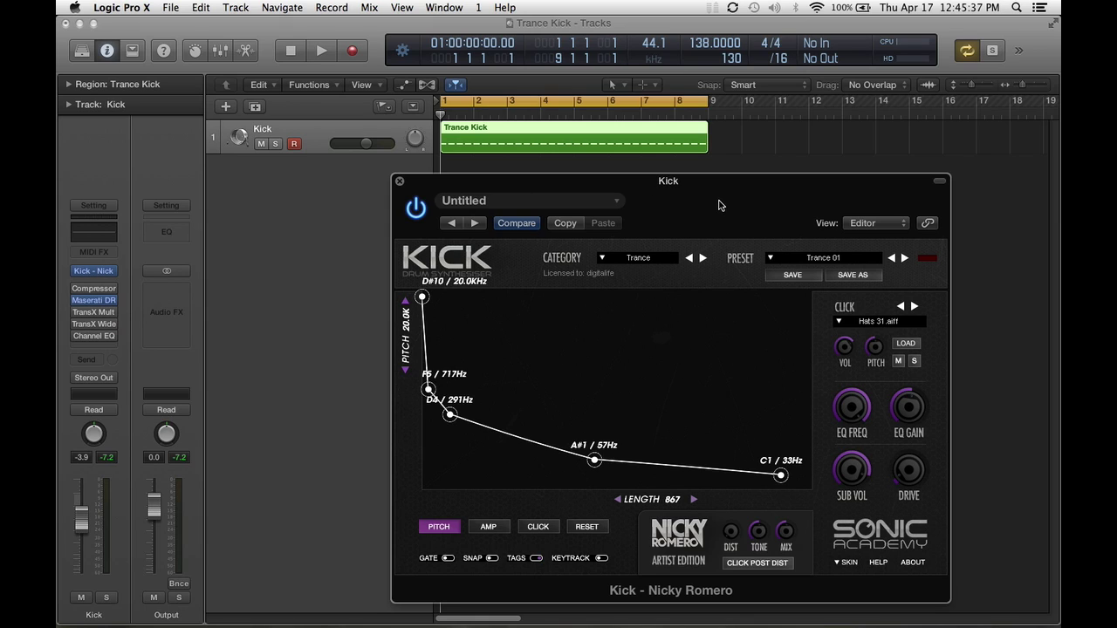
Play the kick, audition Trance 02 and Trance 03, return to Trance 01, and stop playback
{"action": "key", "text": "space"}
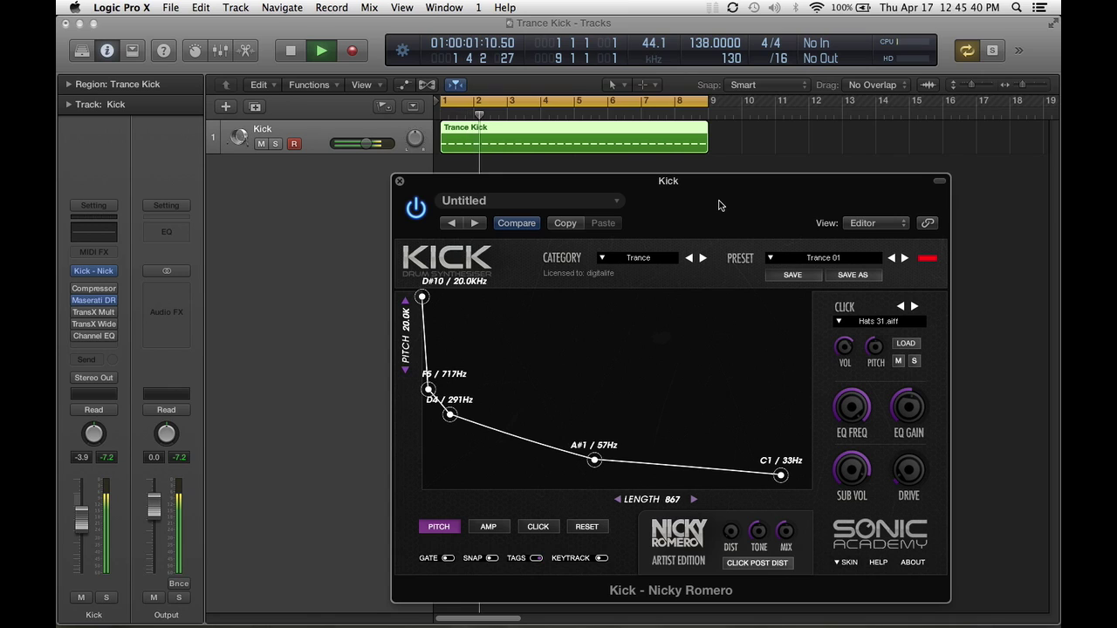
{"action": "left_click", "coordinate": [905, 257]}
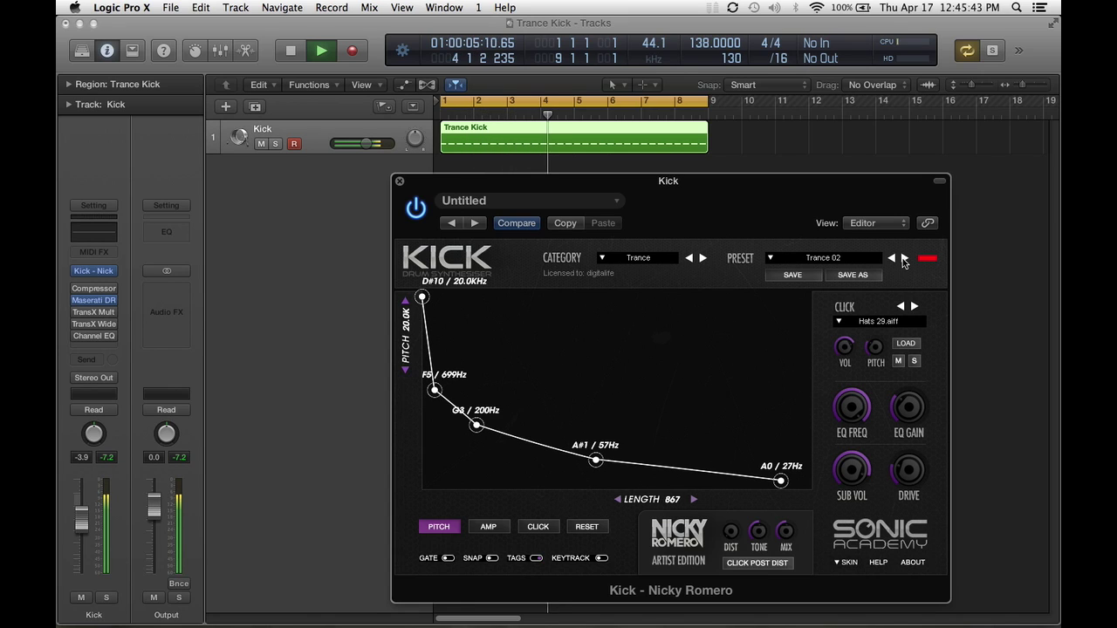
{"action": "left_click", "coordinate": [905, 257]}
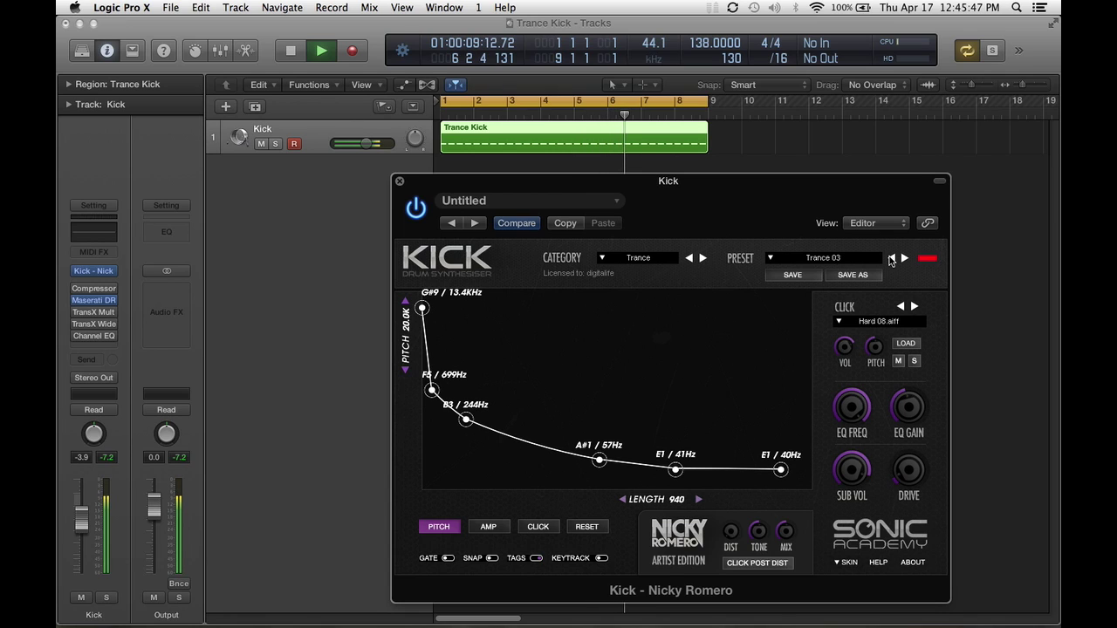
{"action": "left_click", "coordinate": [891, 259]}
{"action": "left_click", "coordinate": [891, 259]}
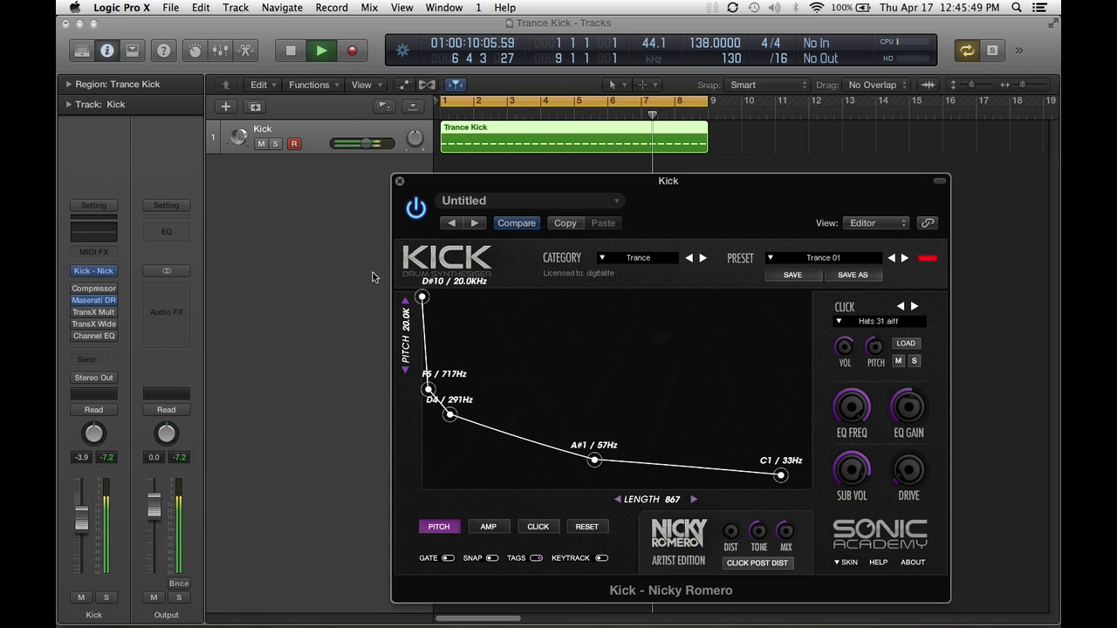
{"action": "left_click", "coordinate": [74, 301]}
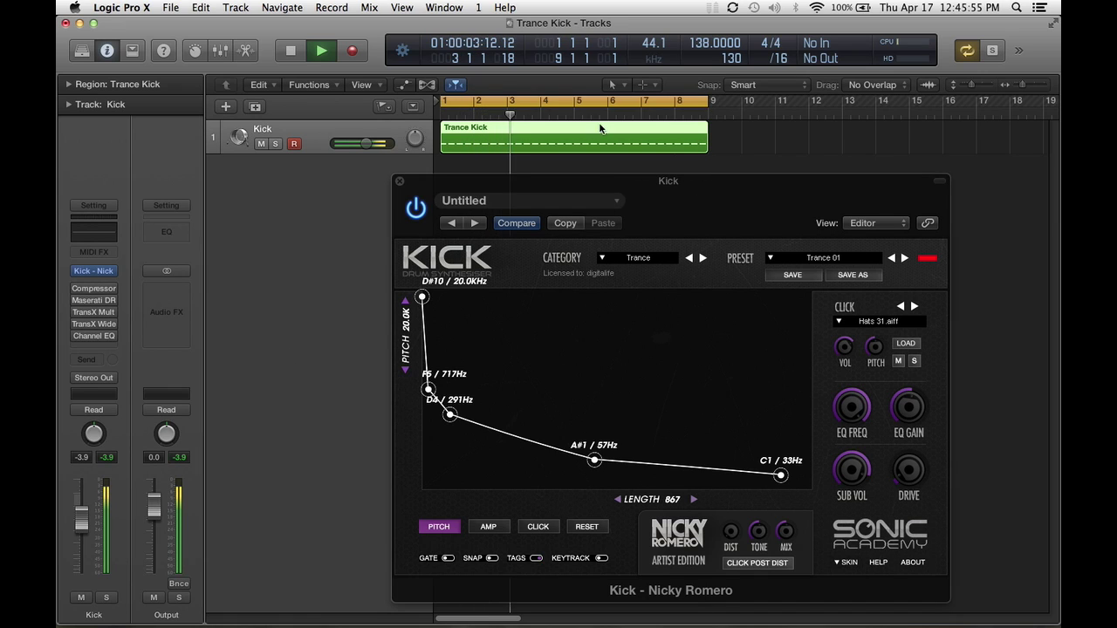
{"action": "key", "text": "space"}
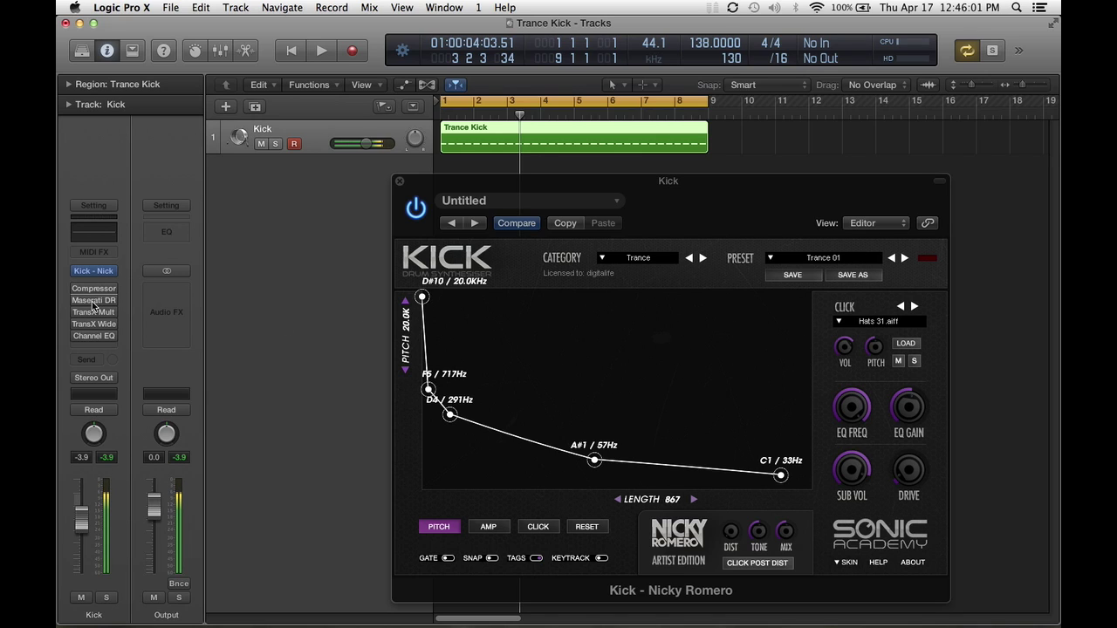
{"action": "mouse_move", "coordinate": [92, 293]}
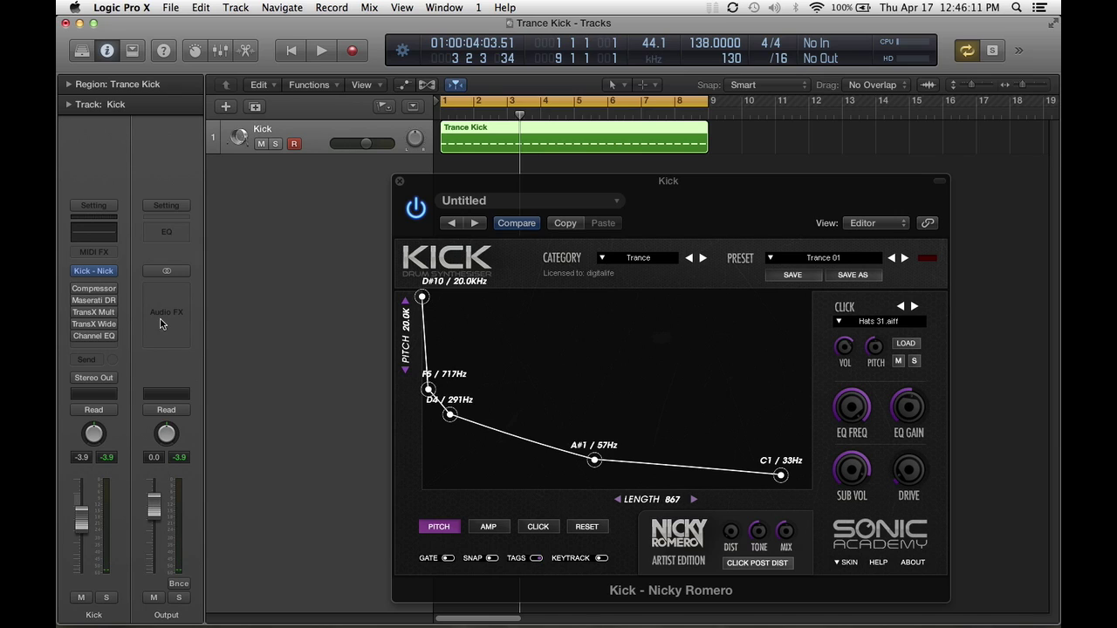
{"action": "mouse_move", "coordinate": [154, 340]}
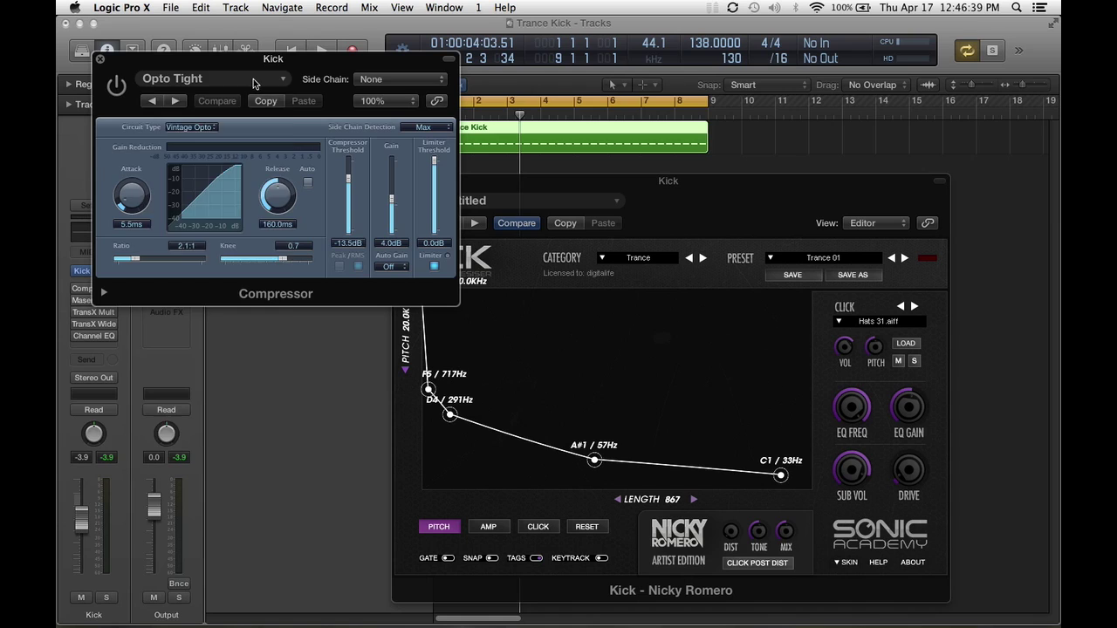
Load the Compressor Tools Opto Tight preset, set the ratio back to 2.1:1, and close the compressor
{"action": "left_click", "coordinate": [254, 83]}
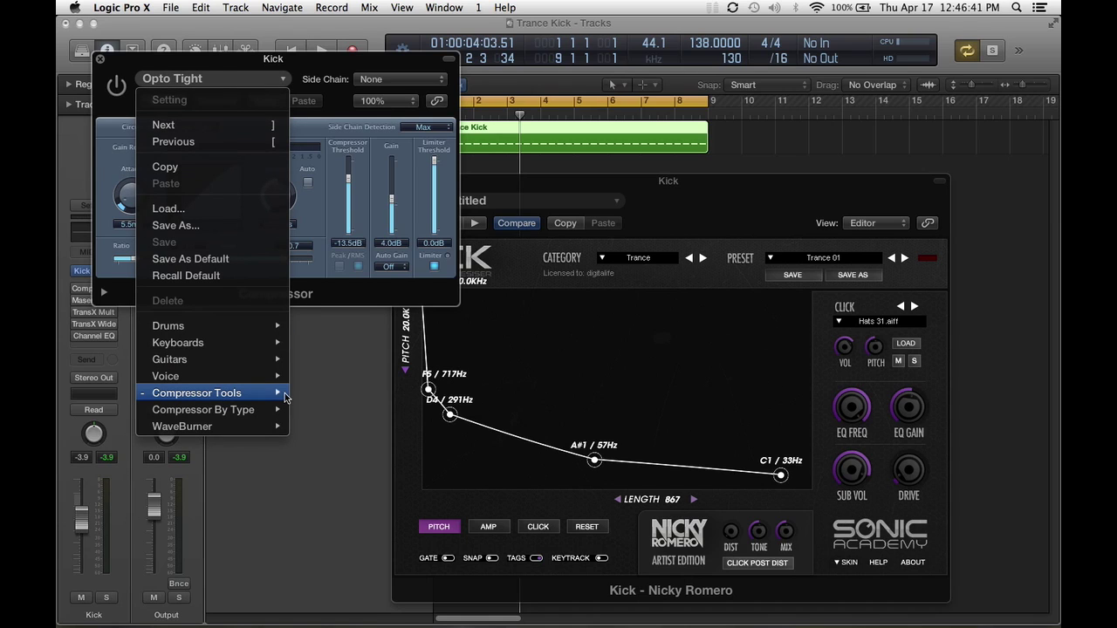
{"action": "mouse_move", "coordinate": [285, 398]}
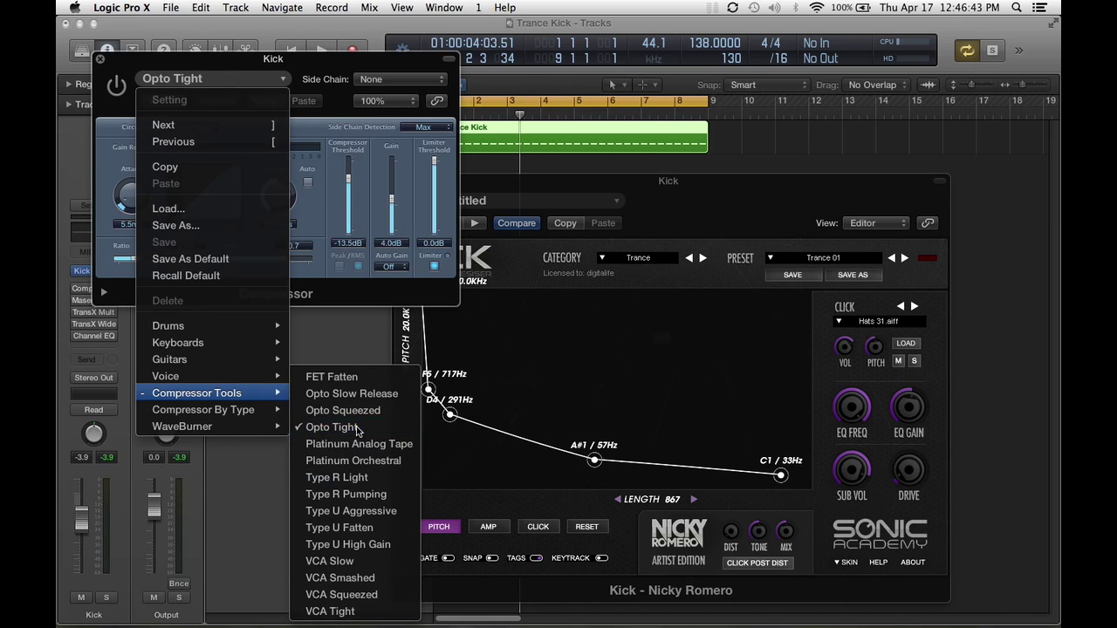
{"action": "left_click", "coordinate": [356, 428]}
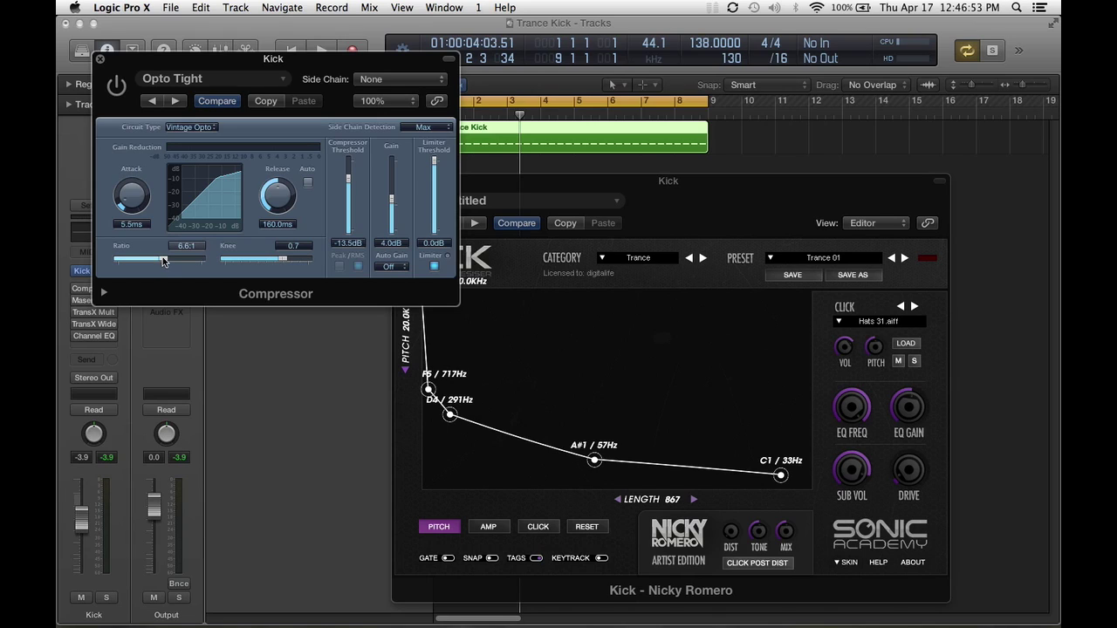
{"action": "left_click_drag", "start_coordinate": [163, 261], "coordinate": [134, 262]}
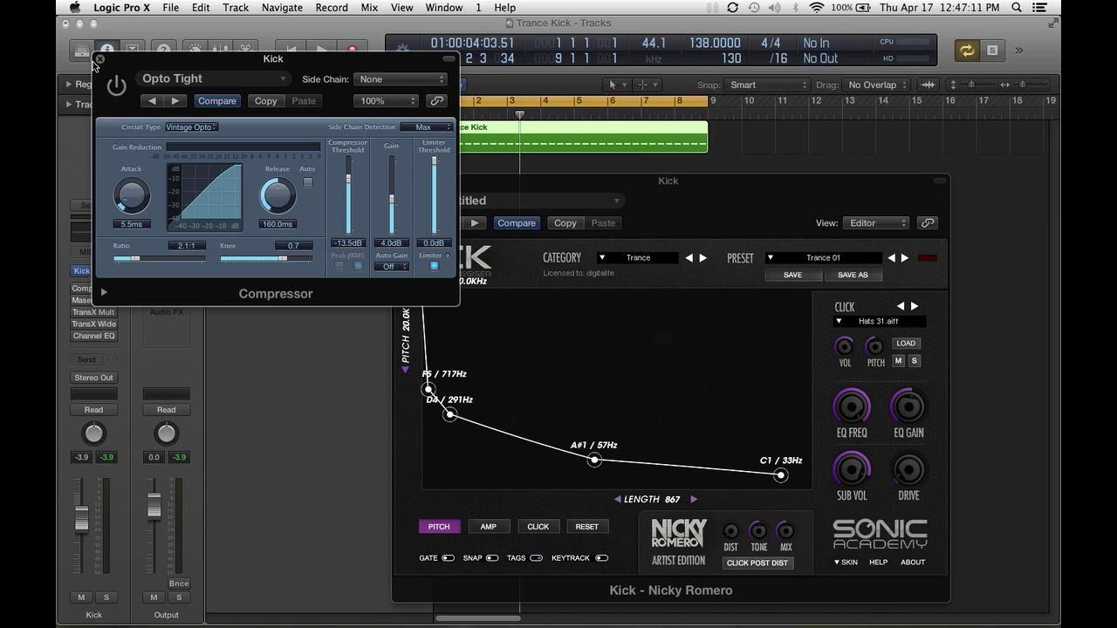
{"action": "left_click", "coordinate": [100, 61]}
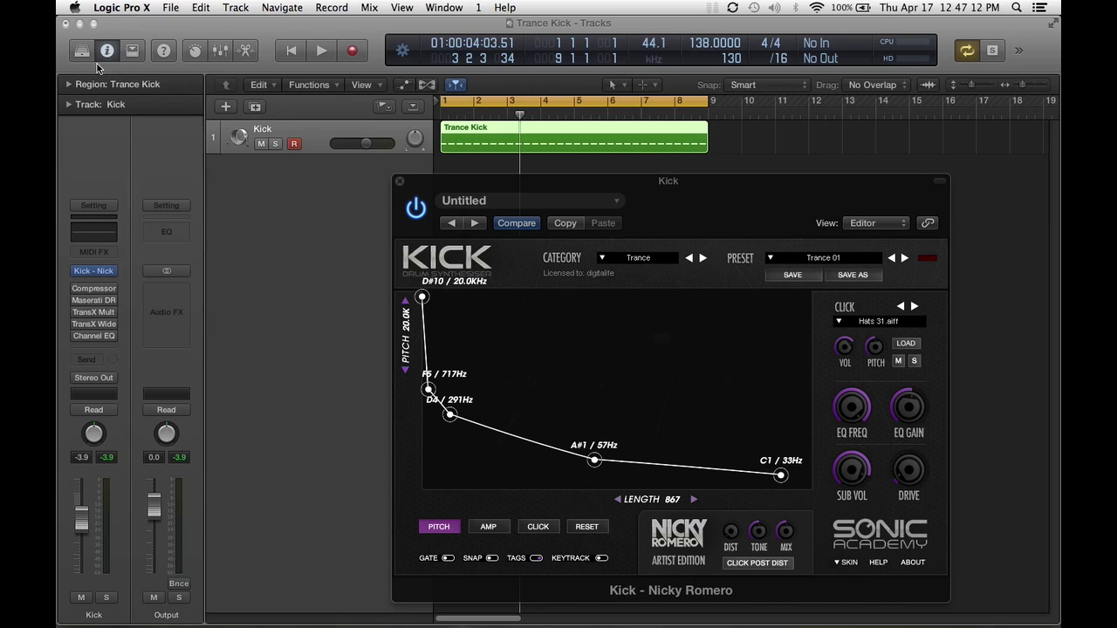
Open Maserati DRM on the Kick channel and browse its factory presets, keeping Bass Drum Deep Bottom
{"action": "left_click", "coordinate": [79, 291]}
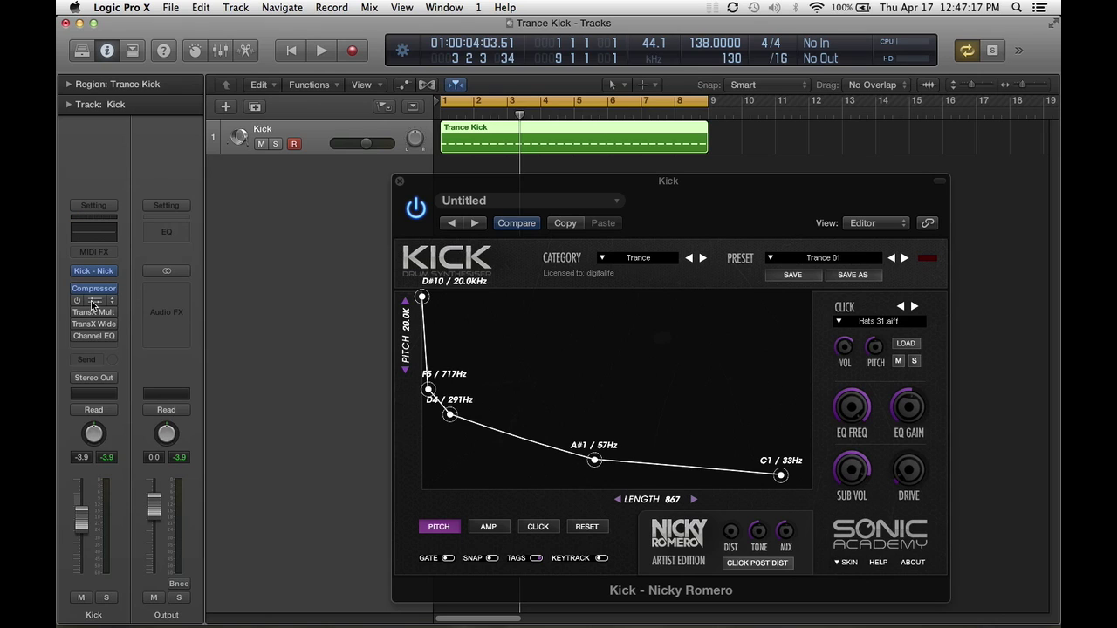
{"action": "left_click", "coordinate": [92, 304]}
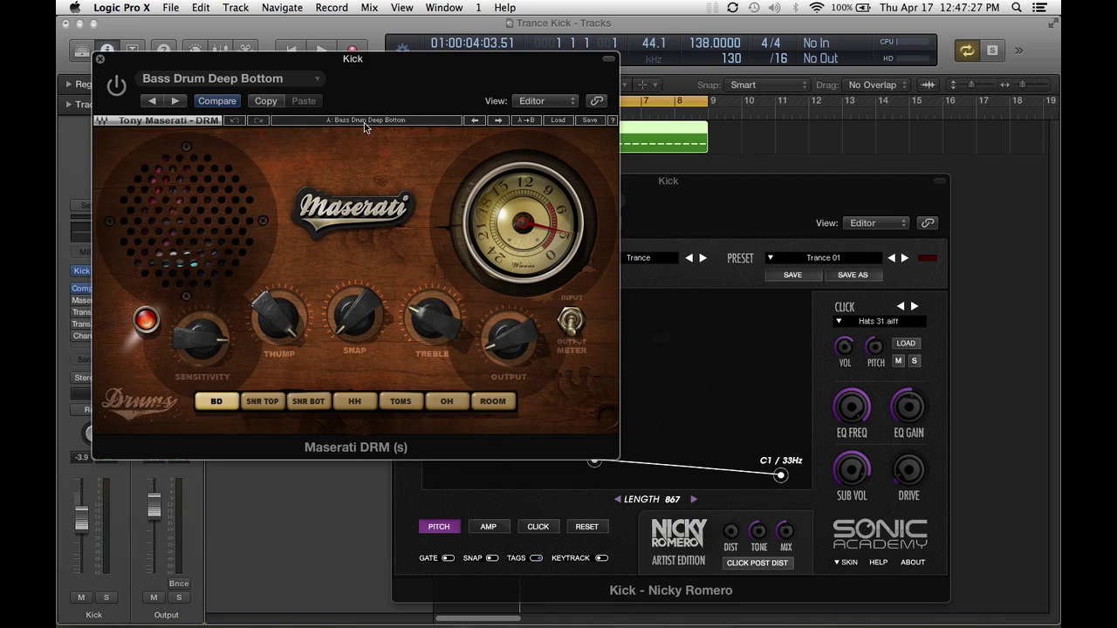
{"action": "left_click", "coordinate": [560, 123]}
{"action": "mouse_move", "coordinate": [644, 180]}
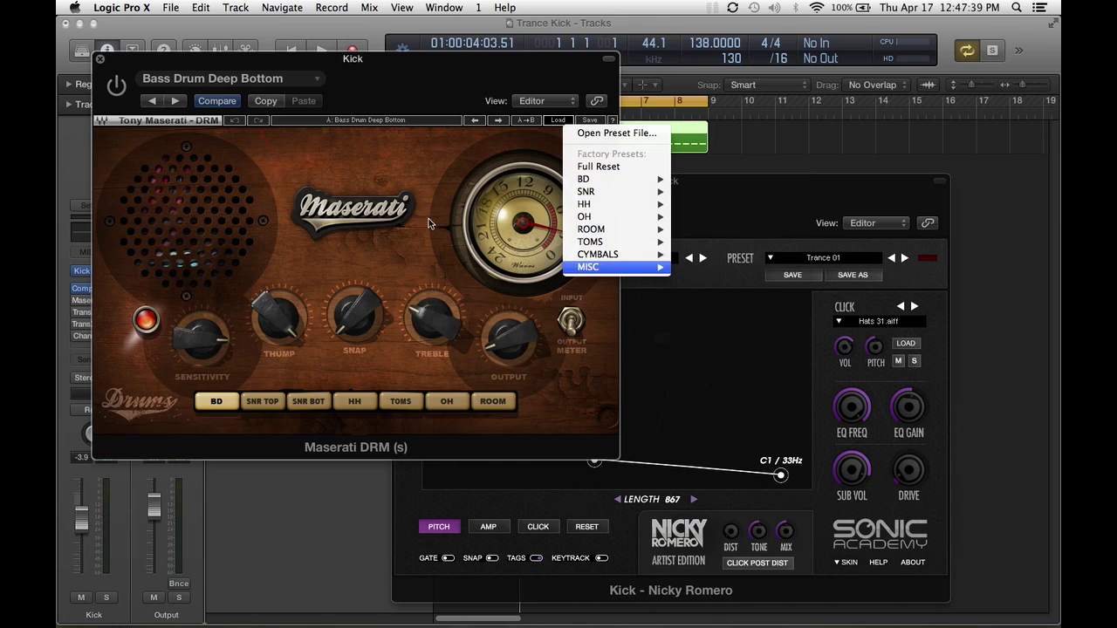
{"action": "left_click", "coordinate": [408, 199]}
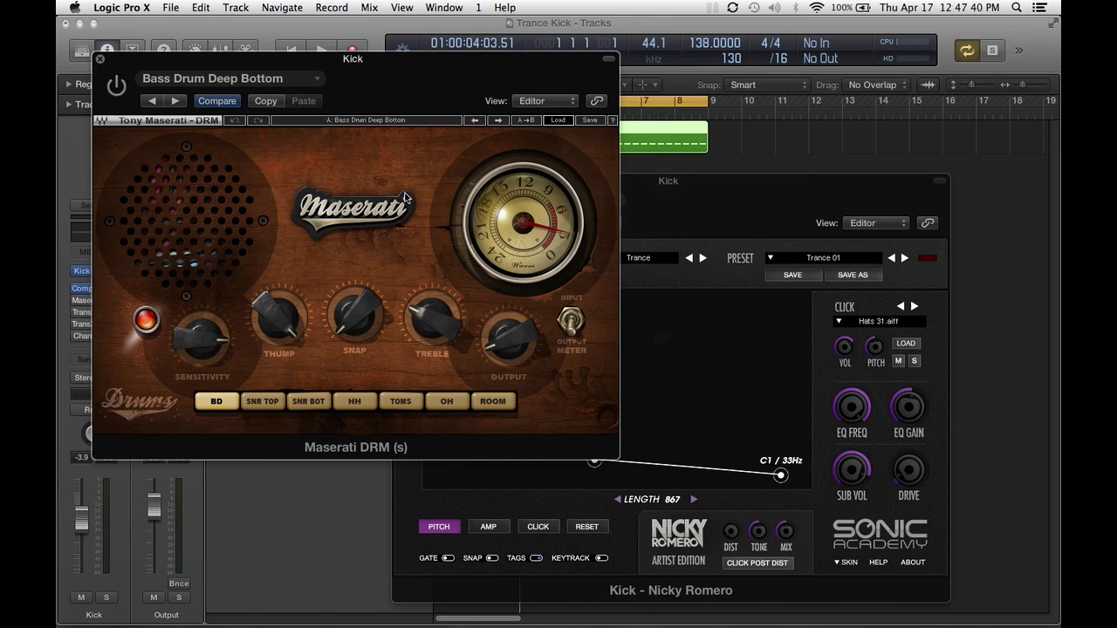
{"action": "left_click", "coordinate": [560, 121]}
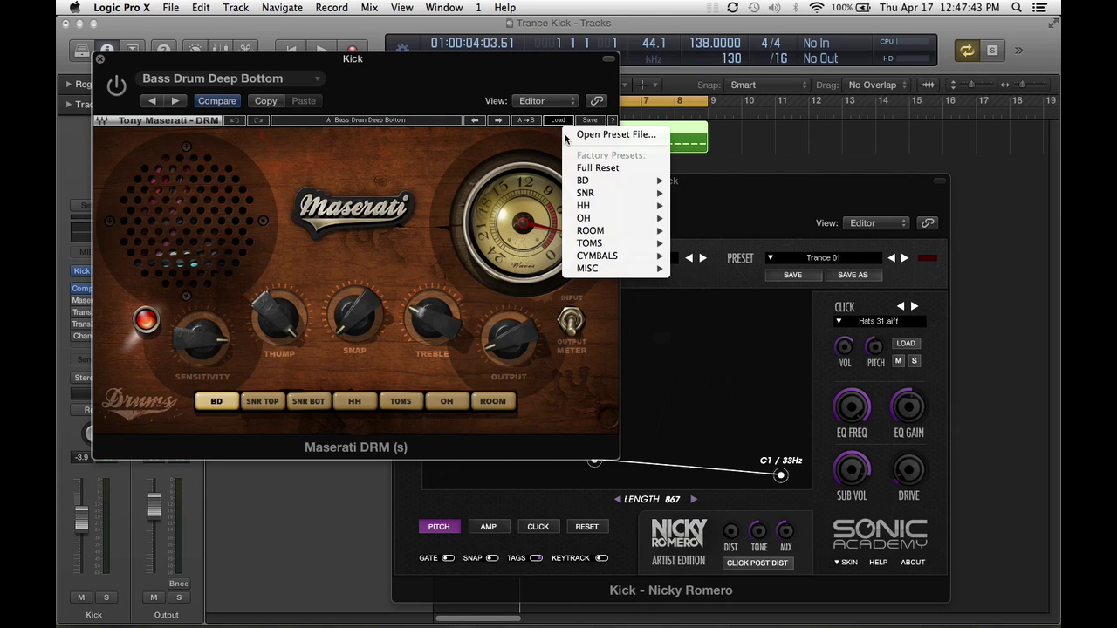
{"action": "mouse_move", "coordinate": [655, 179]}
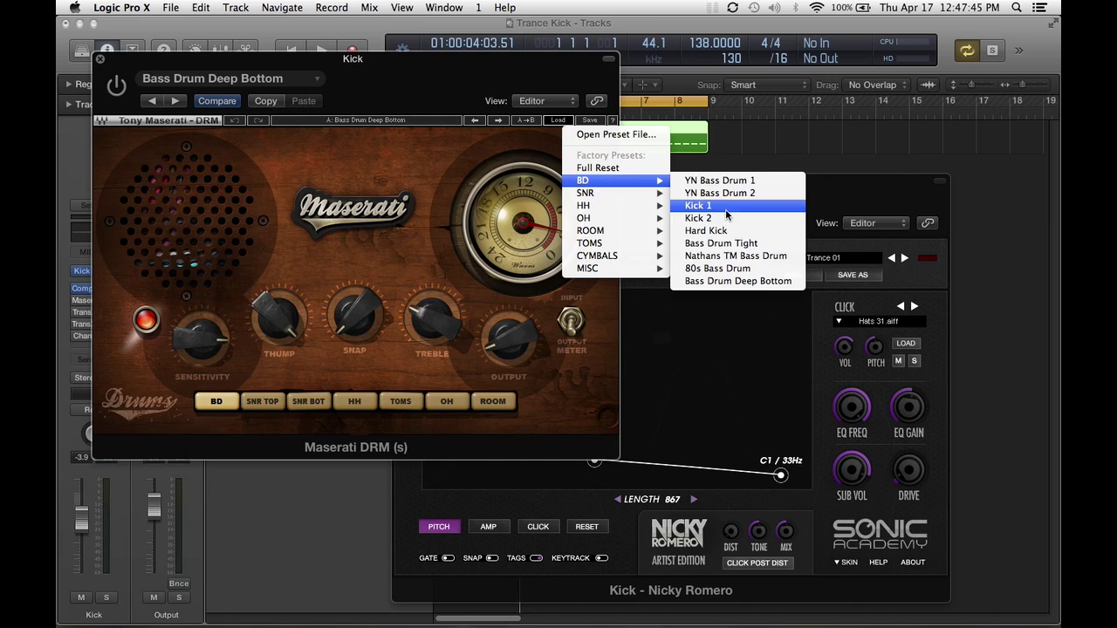
{"action": "left_click", "coordinate": [736, 283]}
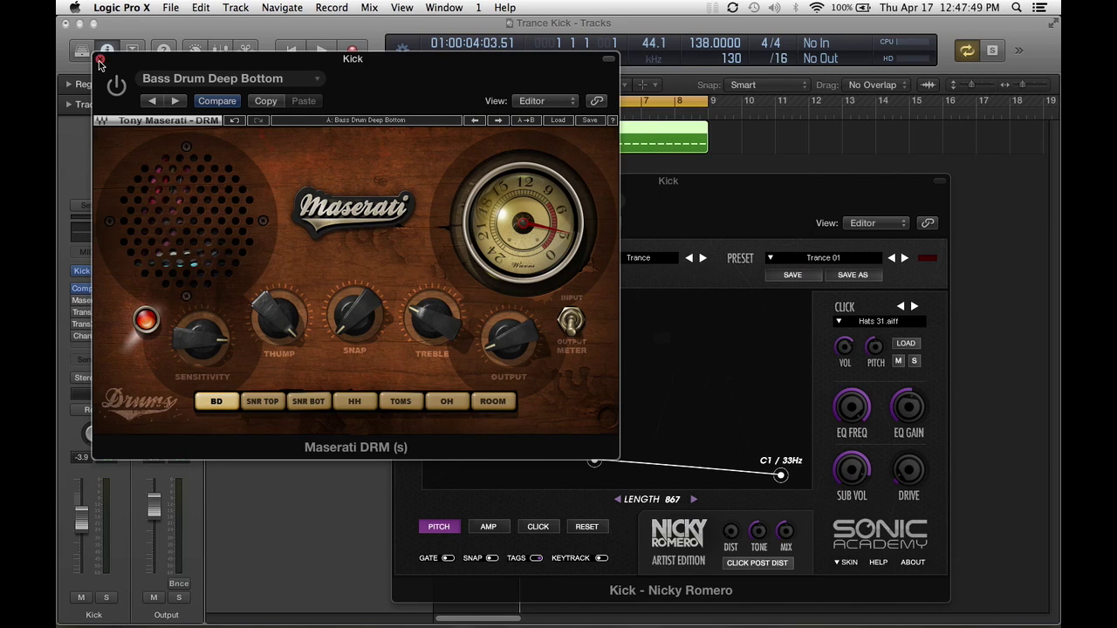
Close the Maserati DRM and Kick synth windows and play the Trance Kick region from bar 1
{"action": "left_click", "coordinate": [100, 61]}
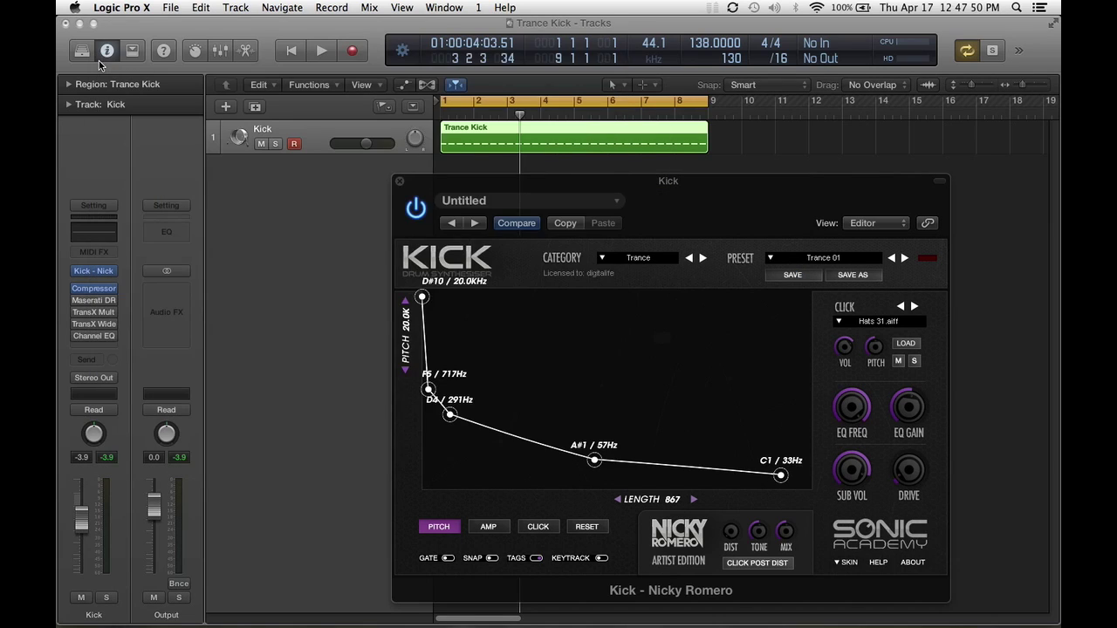
{"action": "left_click", "coordinate": [400, 182]}
{"action": "key", "text": "Return"}
{"action": "key", "text": "space"}
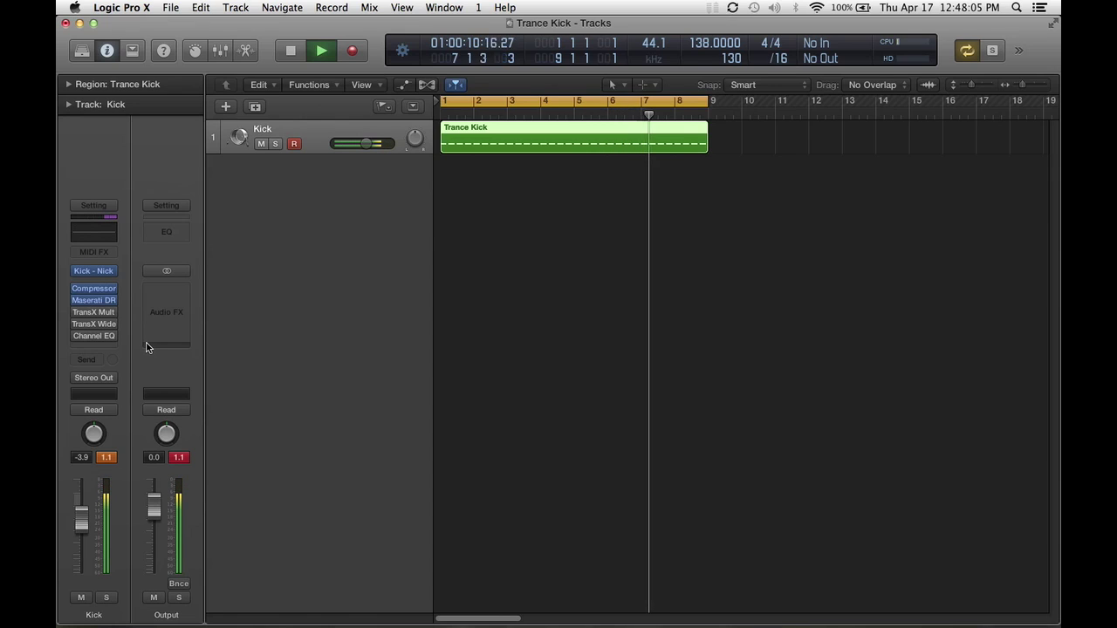
{"action": "mouse_move", "coordinate": [75, 302]}
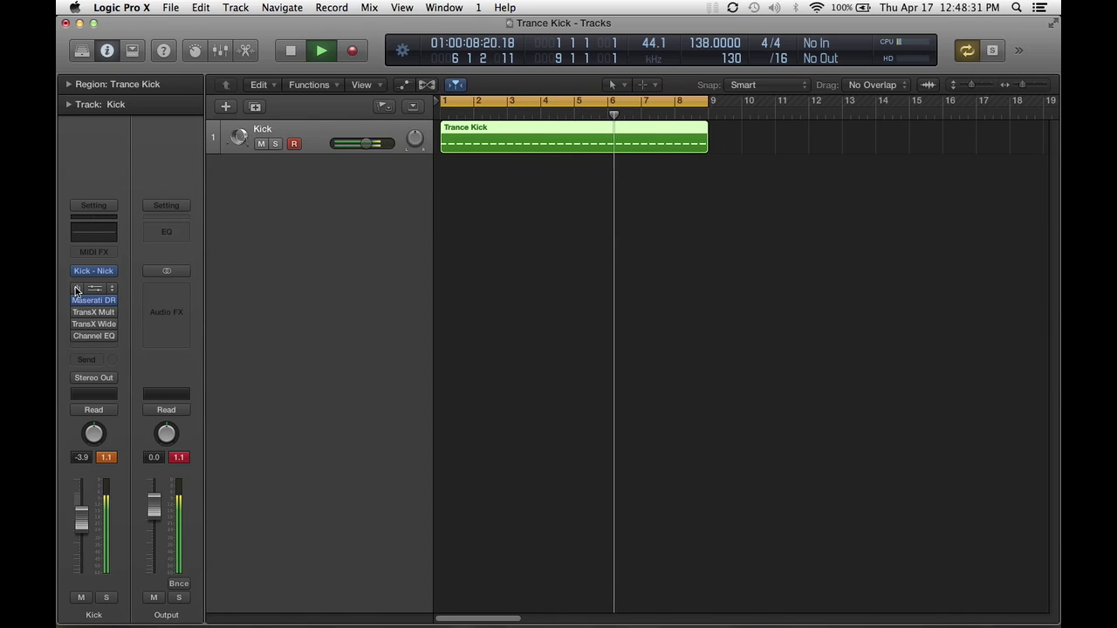
Stop, then replay the Kick through its full insert chain before stopping again
{"action": "key", "text": "space"}
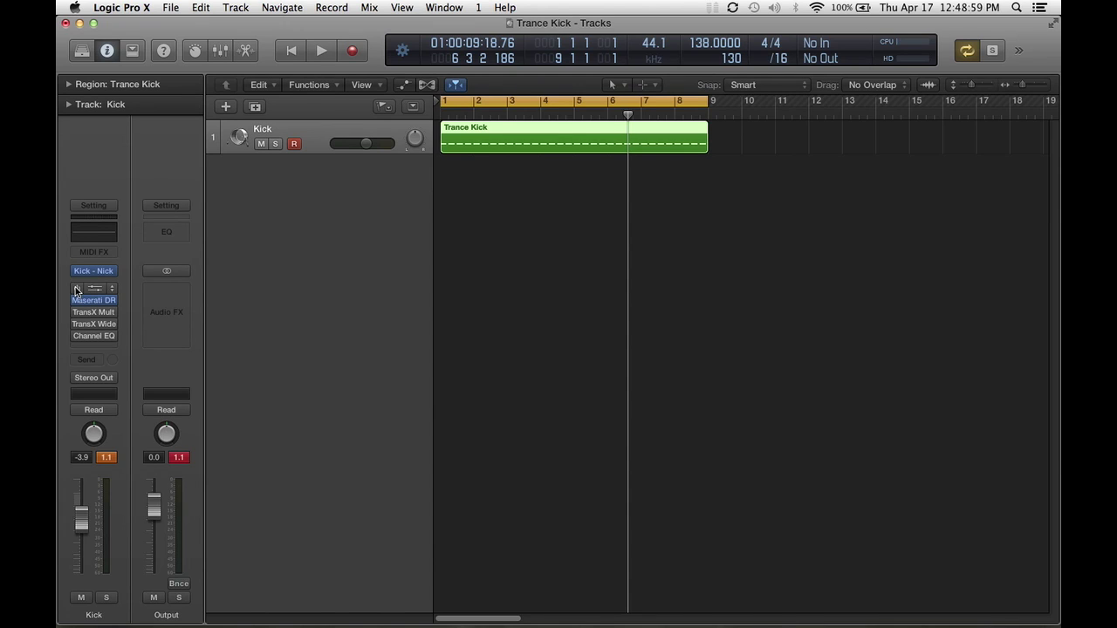
{"action": "mouse_move", "coordinate": [76, 291]}
{"action": "left_mouse_down"}
{"action": "mouse_move", "coordinate": [98, 328]}
{"action": "mouse_move", "coordinate": [91, 289]}
{"action": "left_mouse_up"}
{"action": "key", "text": "space"}
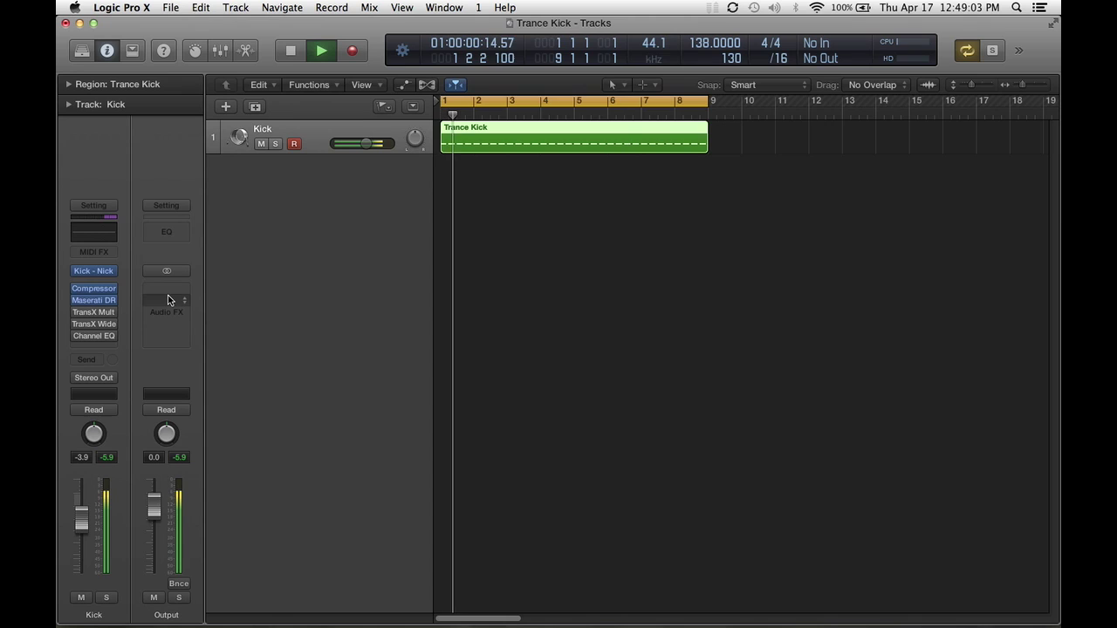
{"action": "mouse_move", "coordinate": [98, 316]}
{"action": "key", "text": "space"}
Open TransX Multi on the Kick, try Punchy In the middle, then load More Punch
{"action": "left_click", "coordinate": [98, 316]}
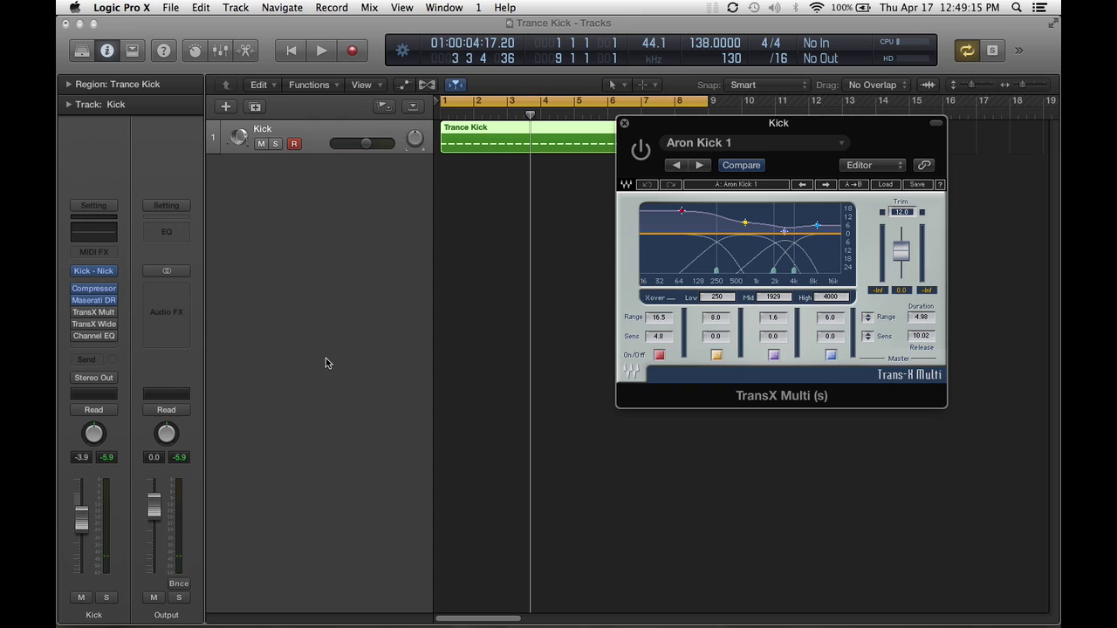
{"action": "left_click", "coordinate": [885, 187]}
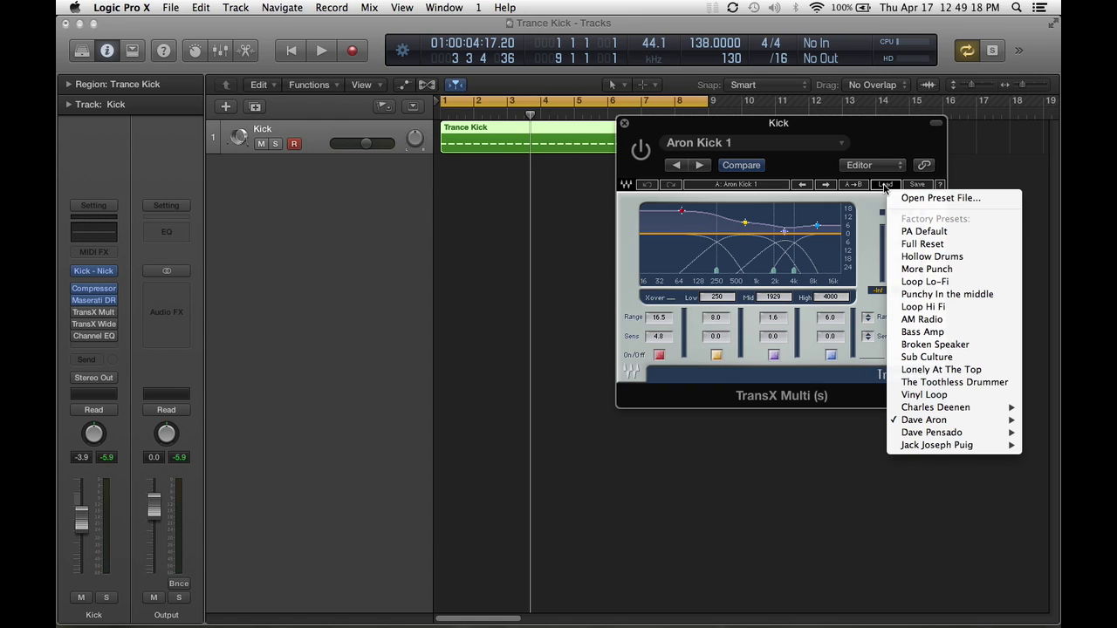
{"action": "left_click", "coordinate": [951, 298]}
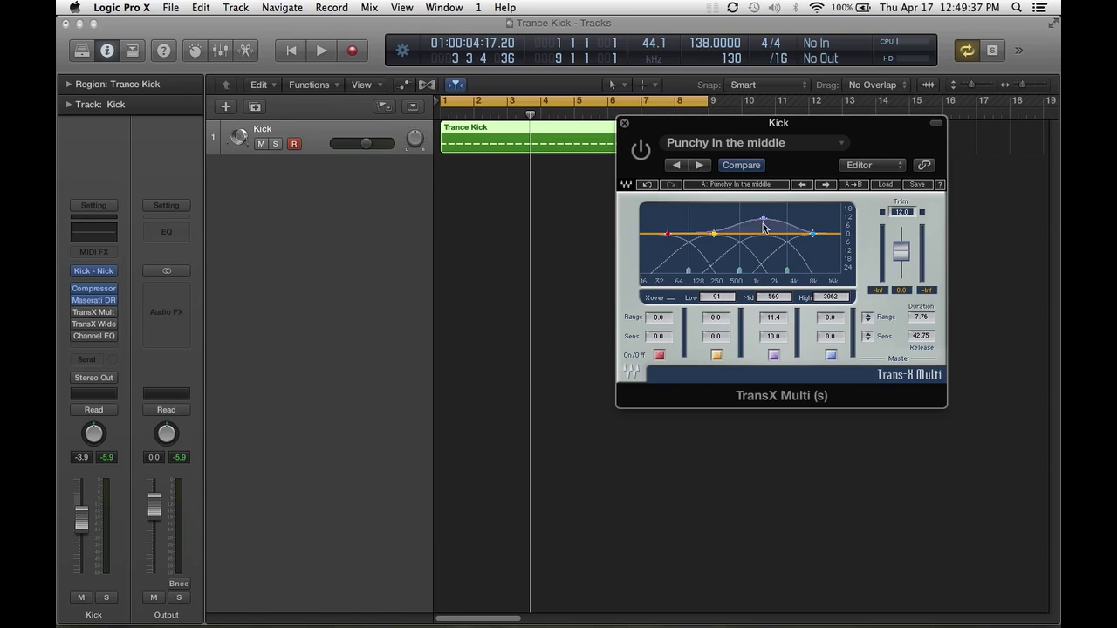
{"action": "left_click", "coordinate": [886, 185]}
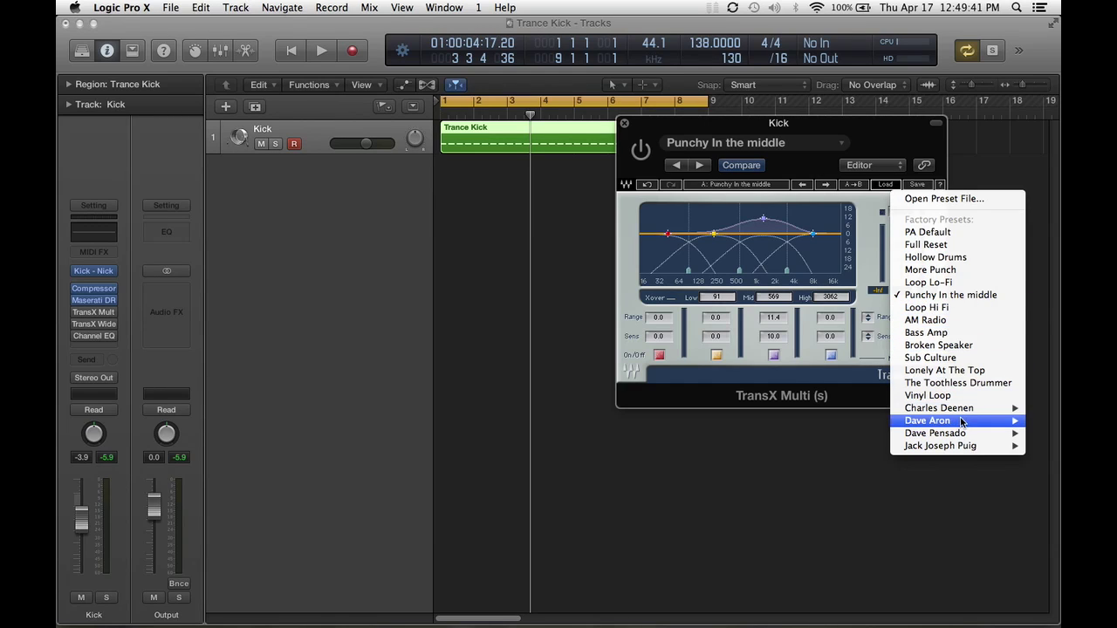
{"action": "mouse_move", "coordinate": [959, 422]}
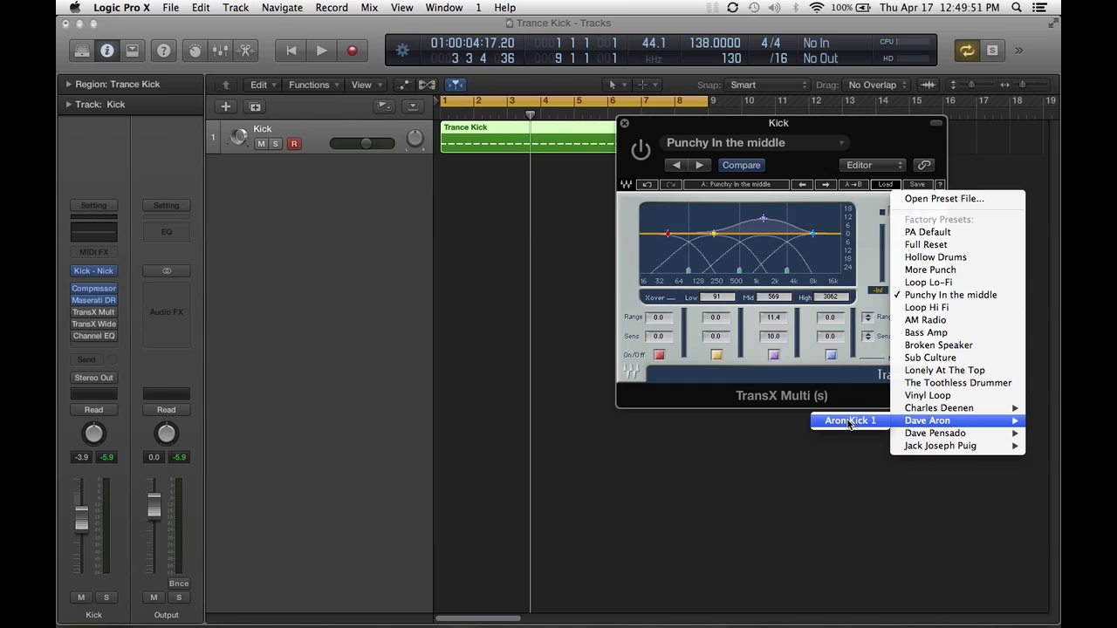
{"action": "left_click", "coordinate": [932, 273]}
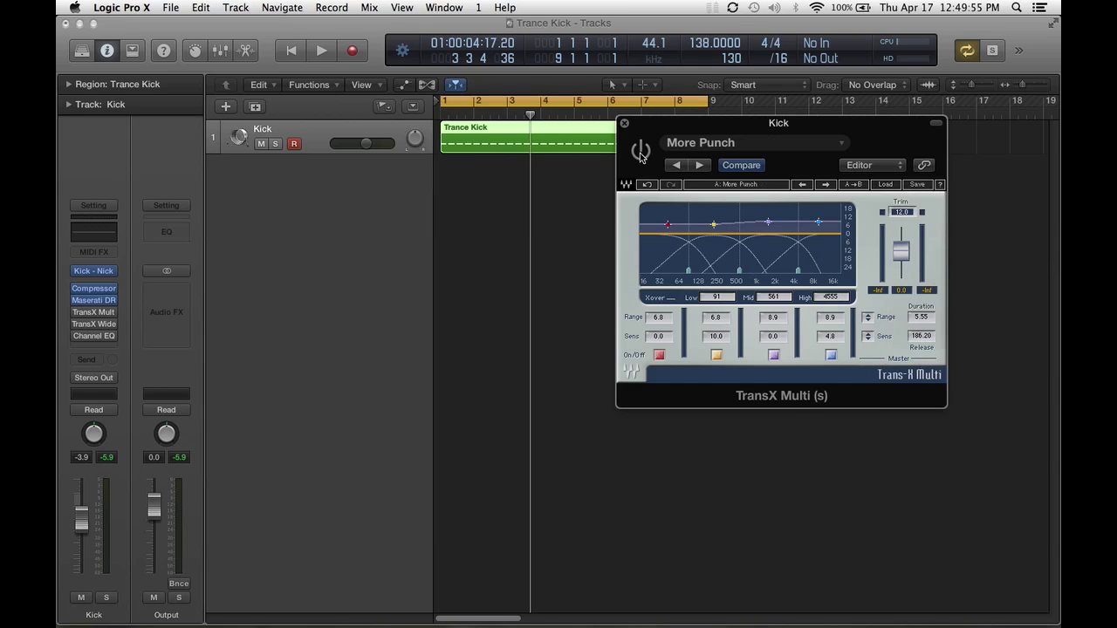
Play the kick while switching TransX Multi's More Punch on, off, and back on
{"action": "key", "text": "space"}
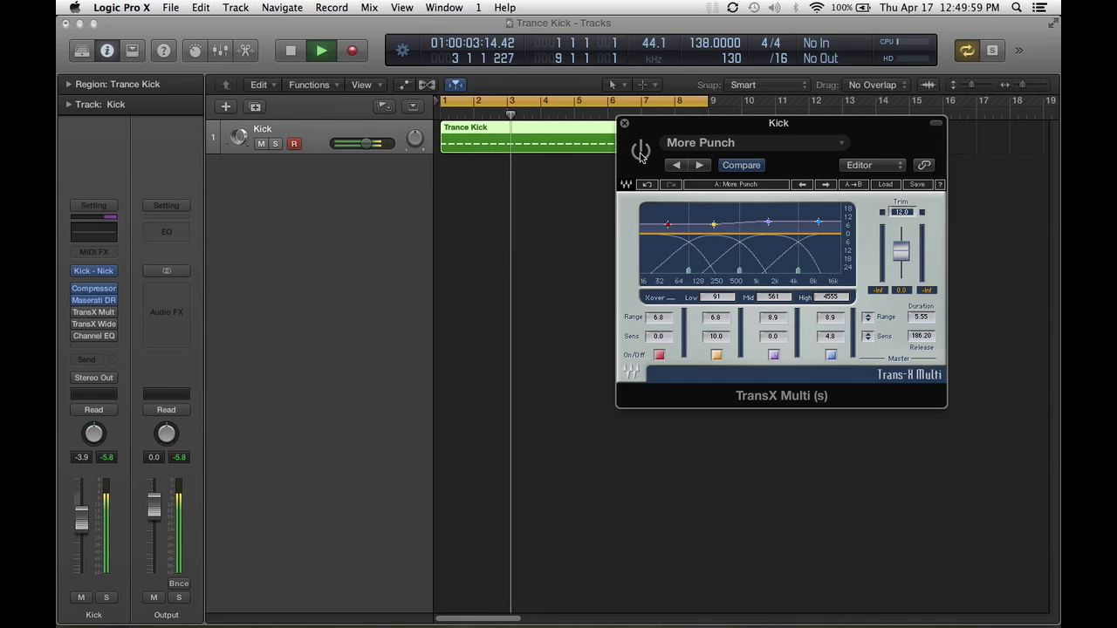
{"action": "left_click", "coordinate": [640, 152]}
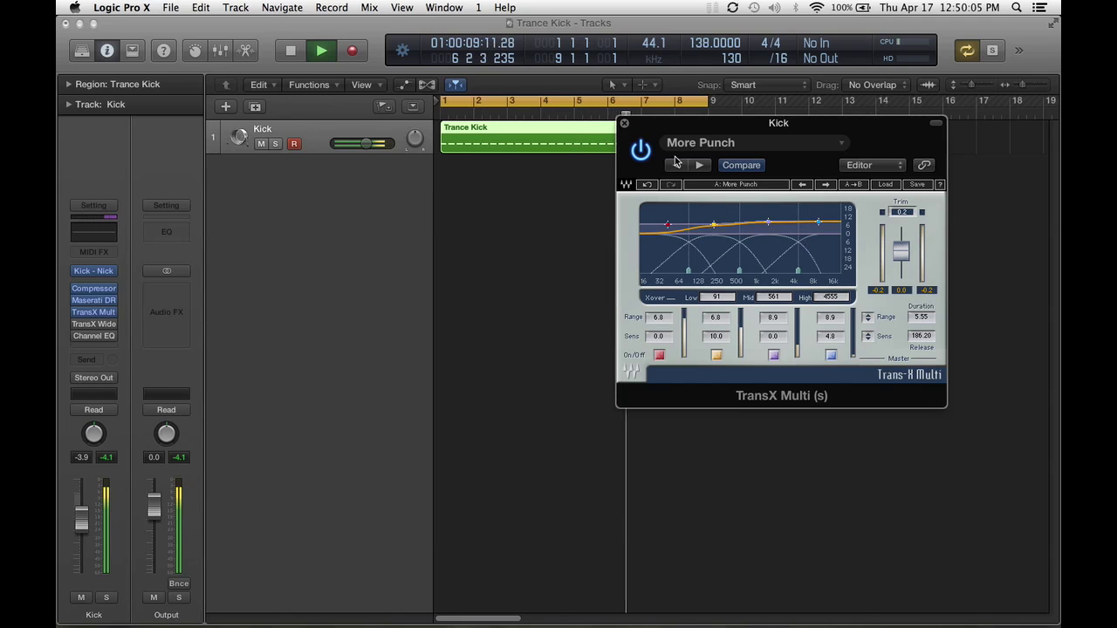
{"action": "left_click", "coordinate": [641, 152]}
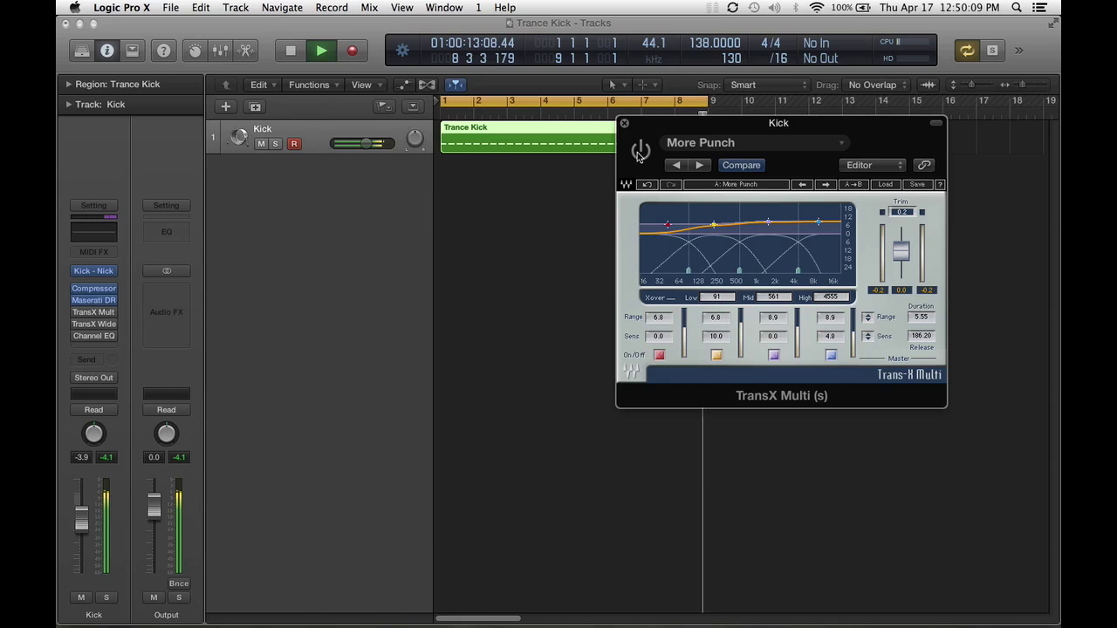
{"action": "left_click", "coordinate": [641, 152]}
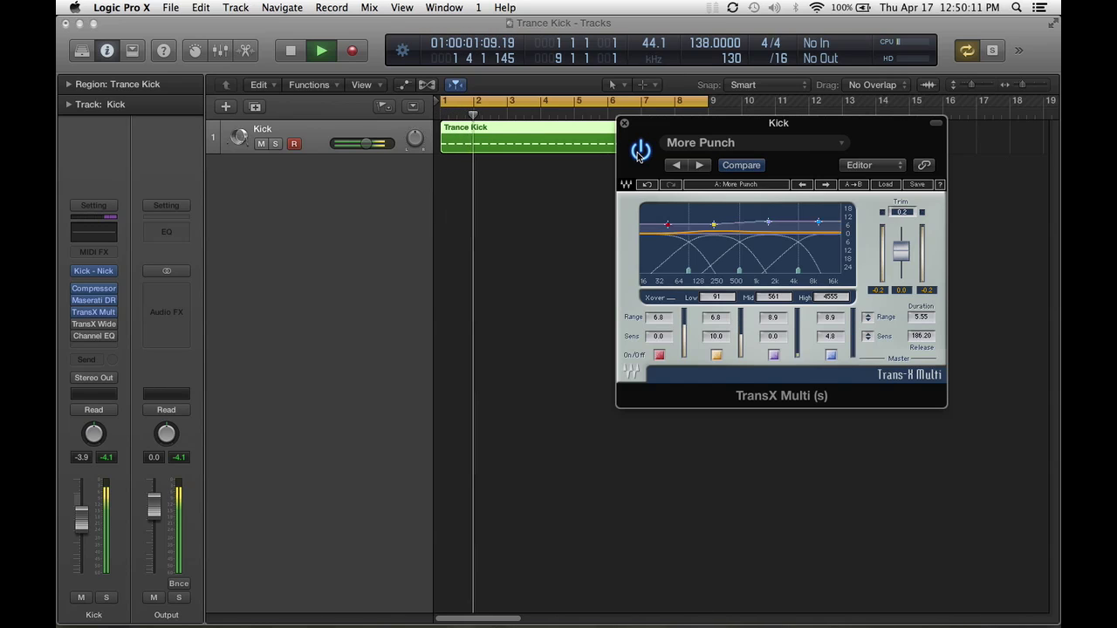
Stop playback and load the Punchy In the middle preset into TransX Multi
{"action": "key", "text": "space"}
{"action": "left_click", "coordinate": [884, 184]}
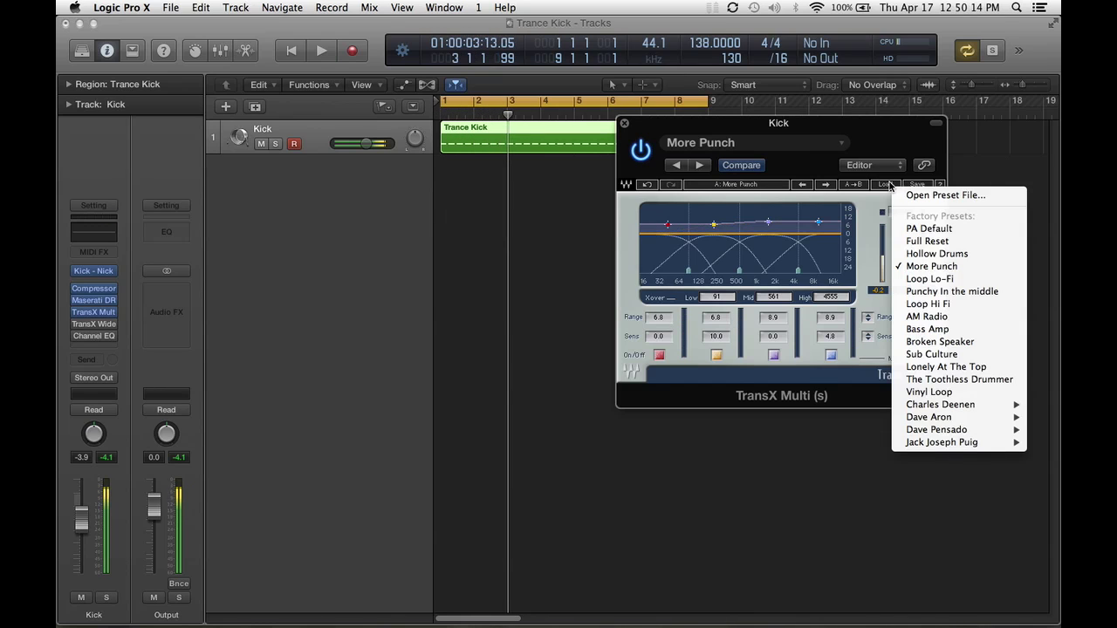
{"action": "left_click", "coordinate": [957, 292]}
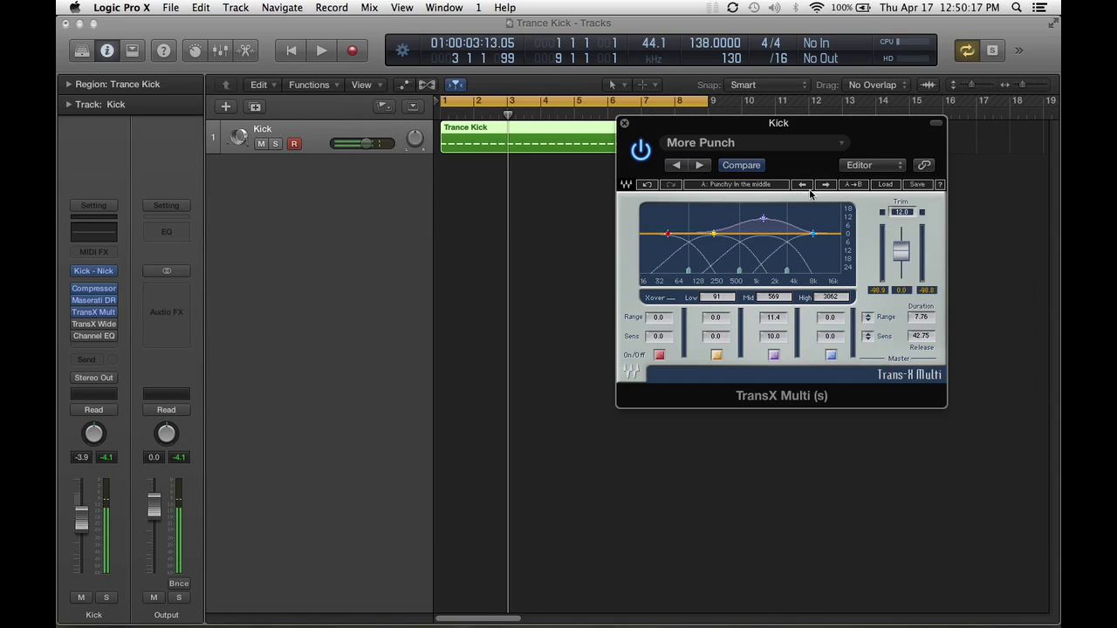
Play the kick while bypassing and re-enabling TransX Multi twice, then stop playback
{"action": "left_click", "coordinate": [642, 150]}
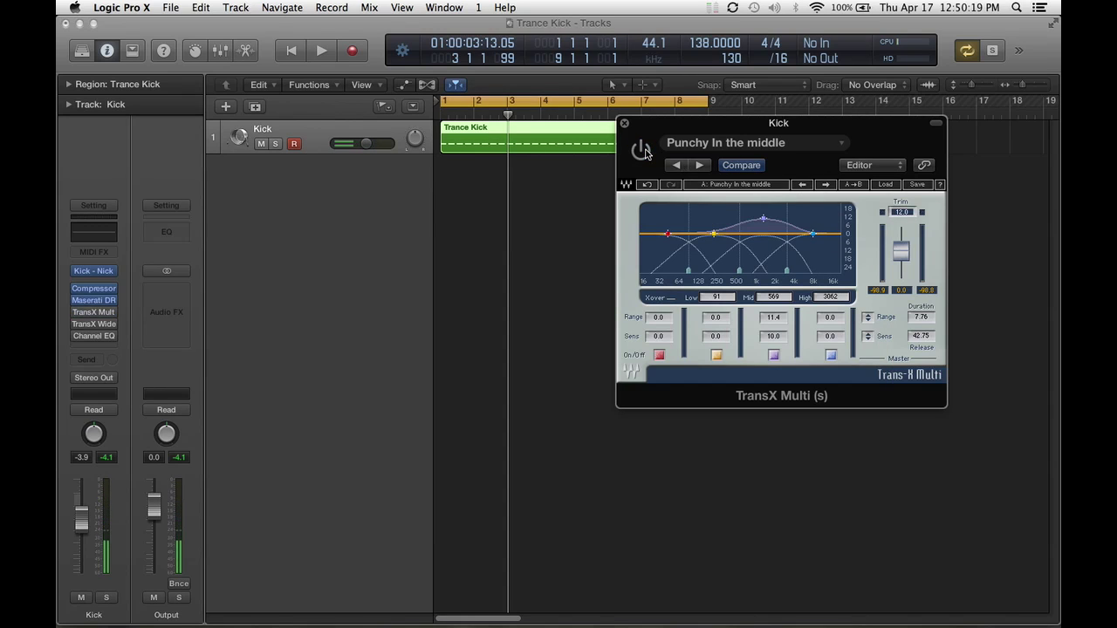
{"action": "key", "text": "space"}
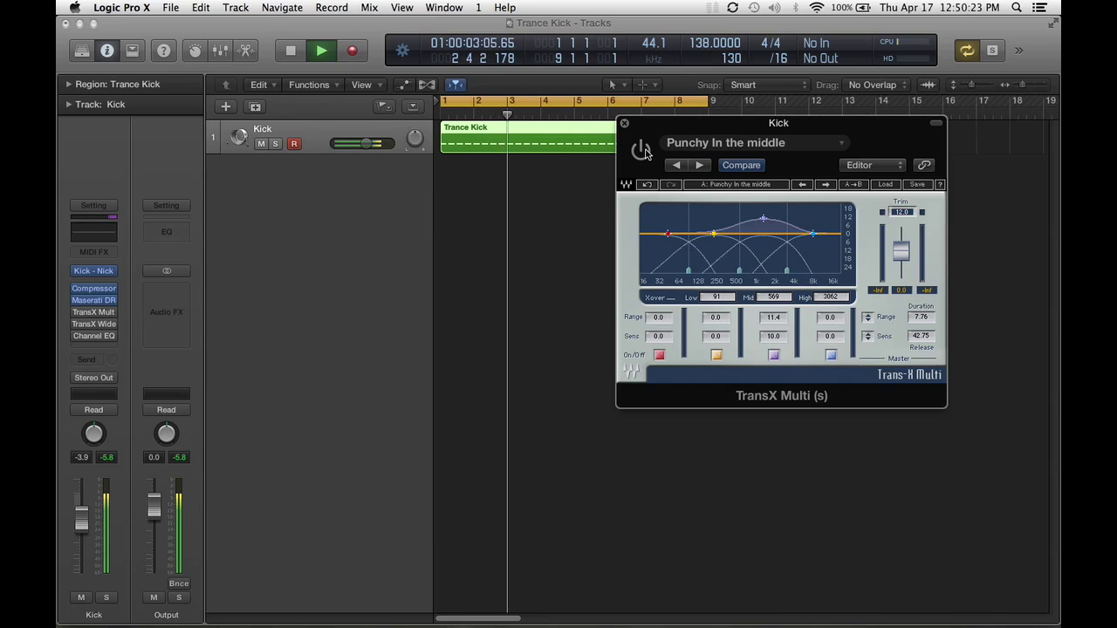
{"action": "left_click", "coordinate": [642, 150]}
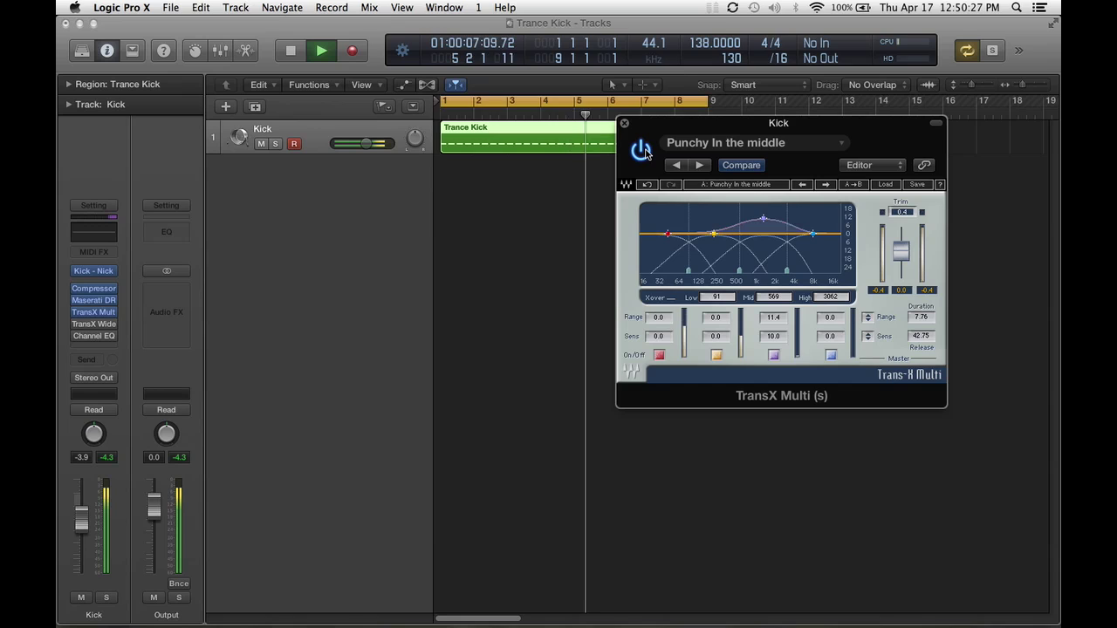
{"action": "left_click", "coordinate": [642, 150]}
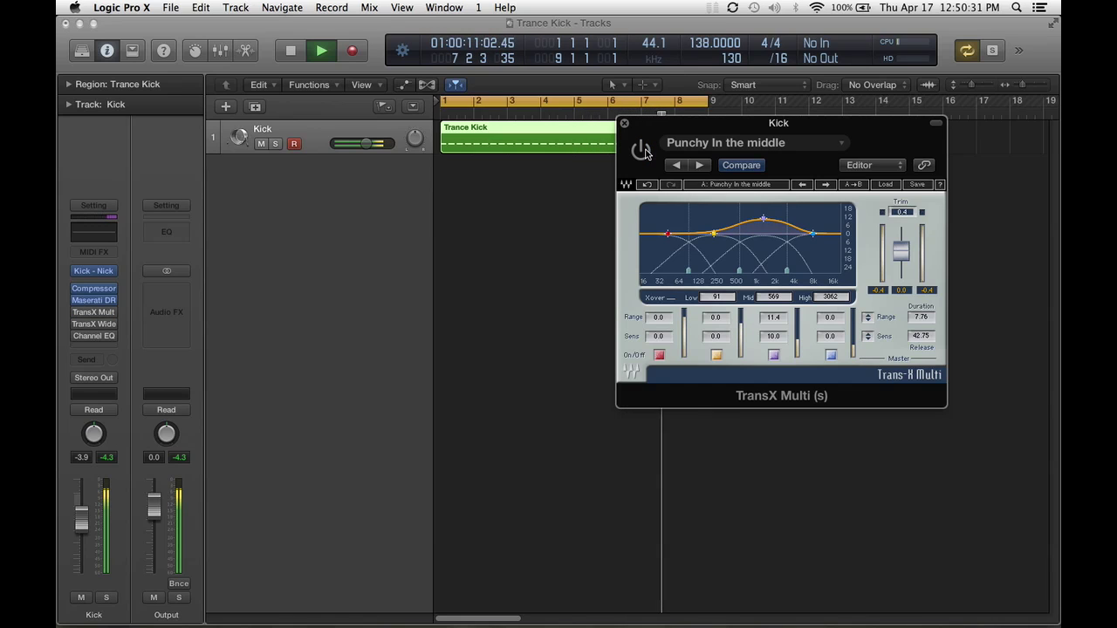
{"action": "left_click", "coordinate": [642, 150]}
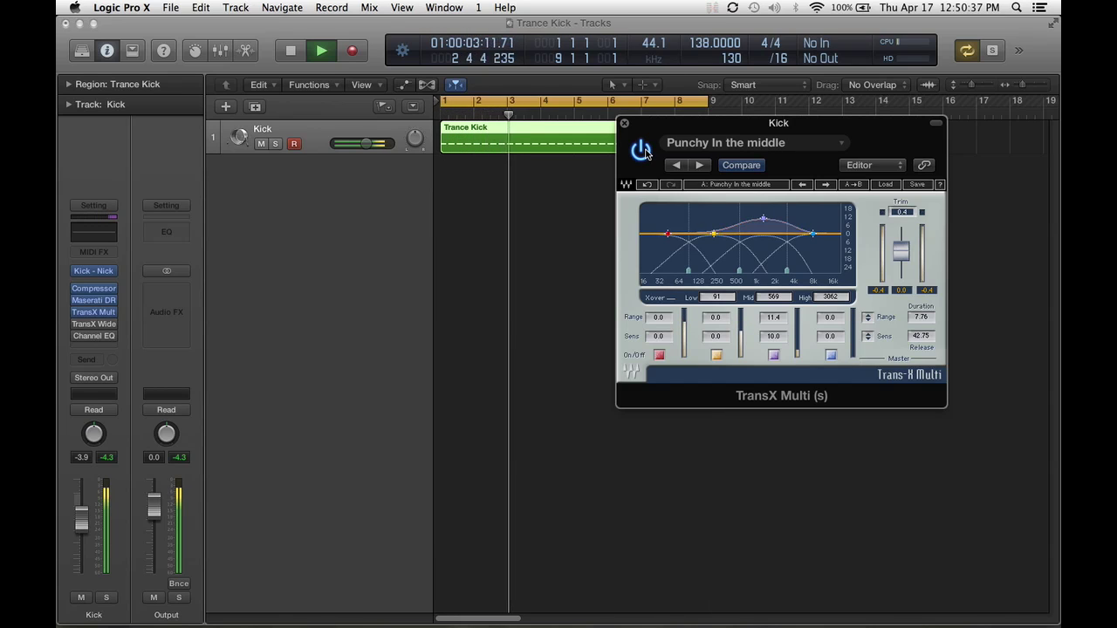
{"action": "key", "text": "space"}
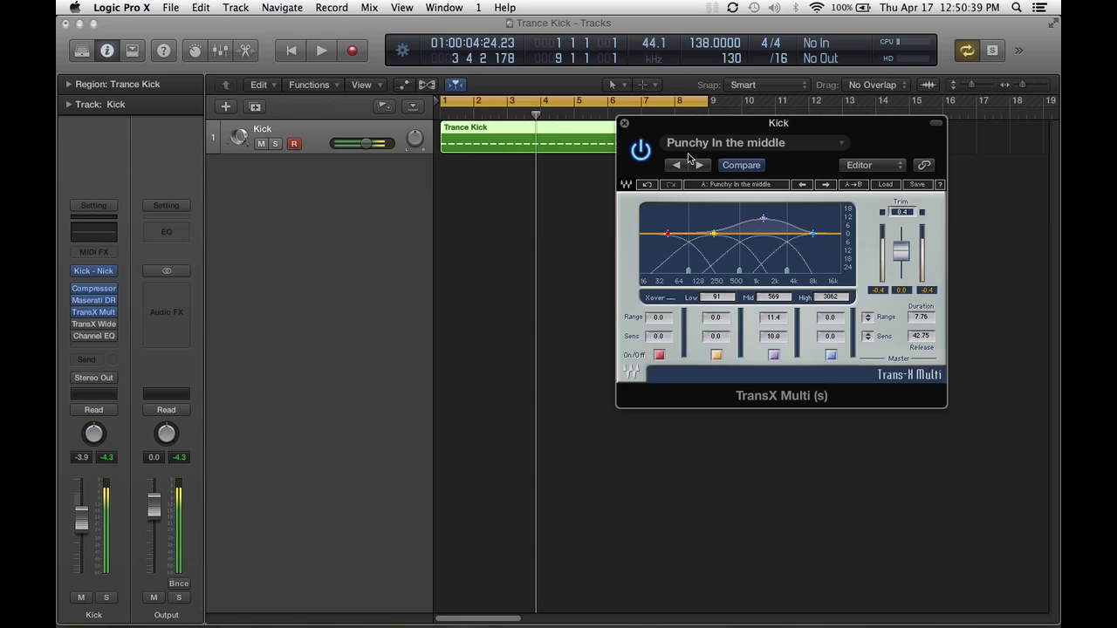
Load the engineer's signature Kick 1 preset into TransX Multi
{"action": "left_click", "coordinate": [892, 188]}
{"action": "mouse_move", "coordinate": [929, 422]}
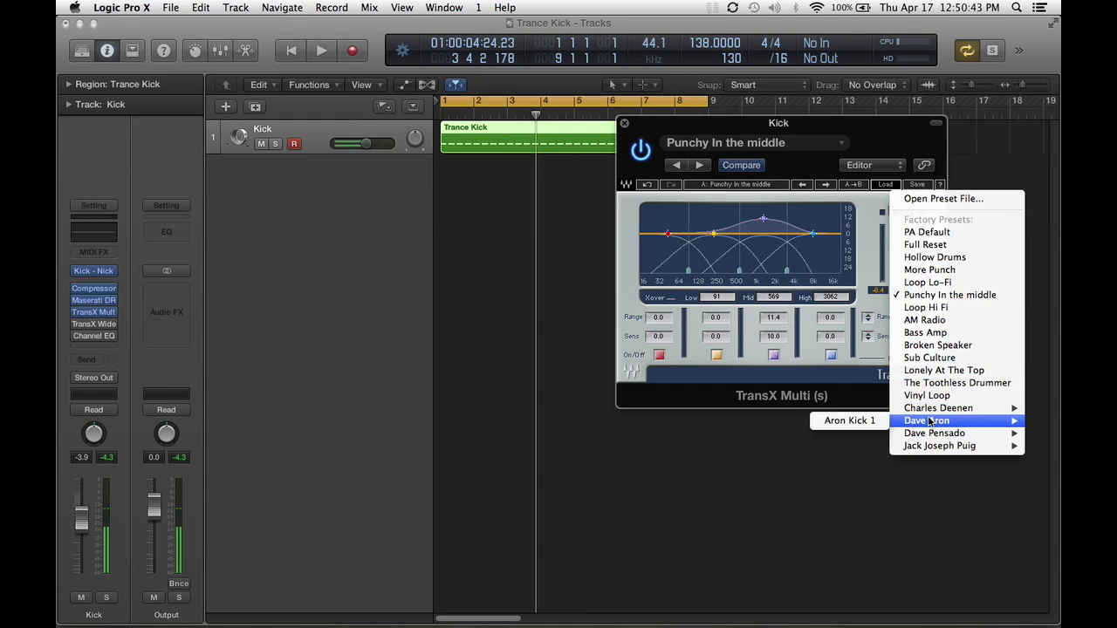
{"action": "left_click", "coordinate": [864, 420]}
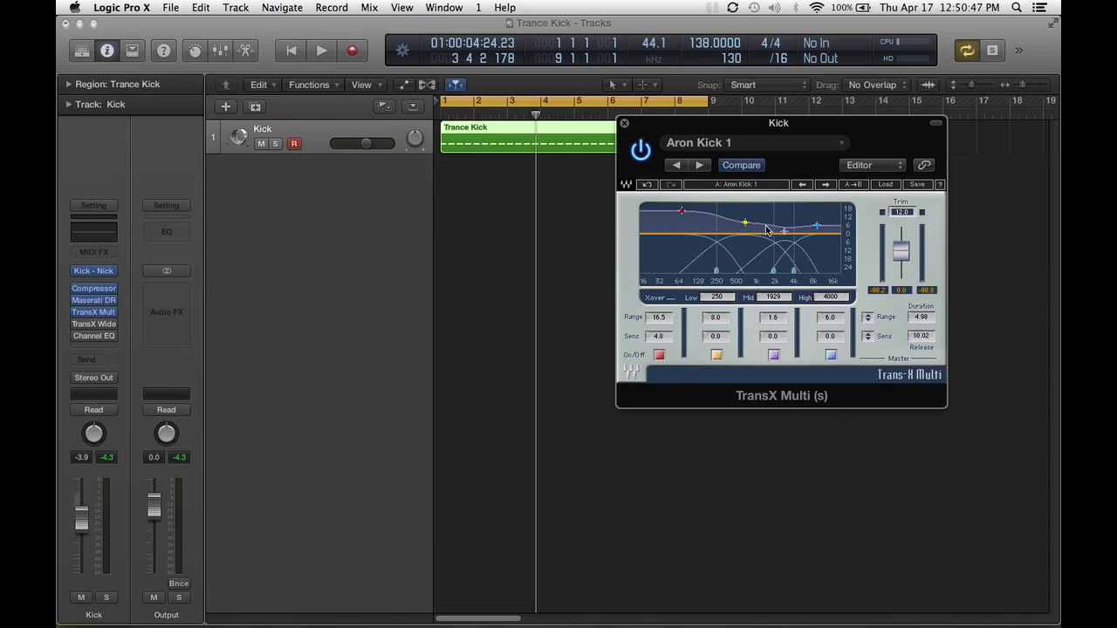
Compare the kick with TransX Multi bypassed and active during playback, then close its window
{"action": "left_click", "coordinate": [639, 150]}
{"action": "key", "text": "space"}
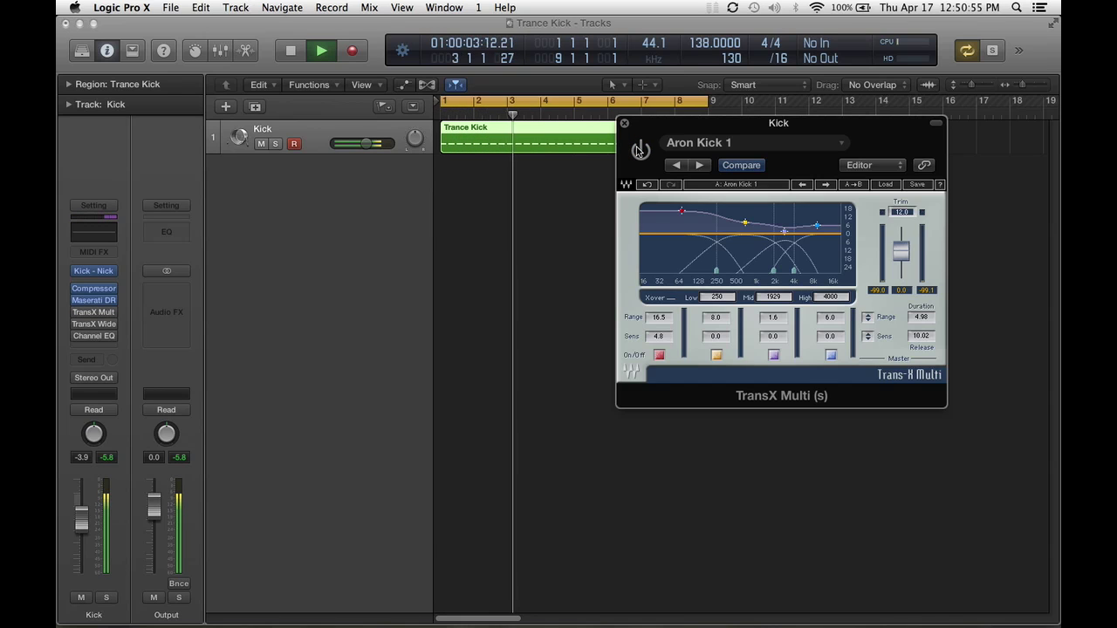
{"action": "left_click", "coordinate": [640, 150]}
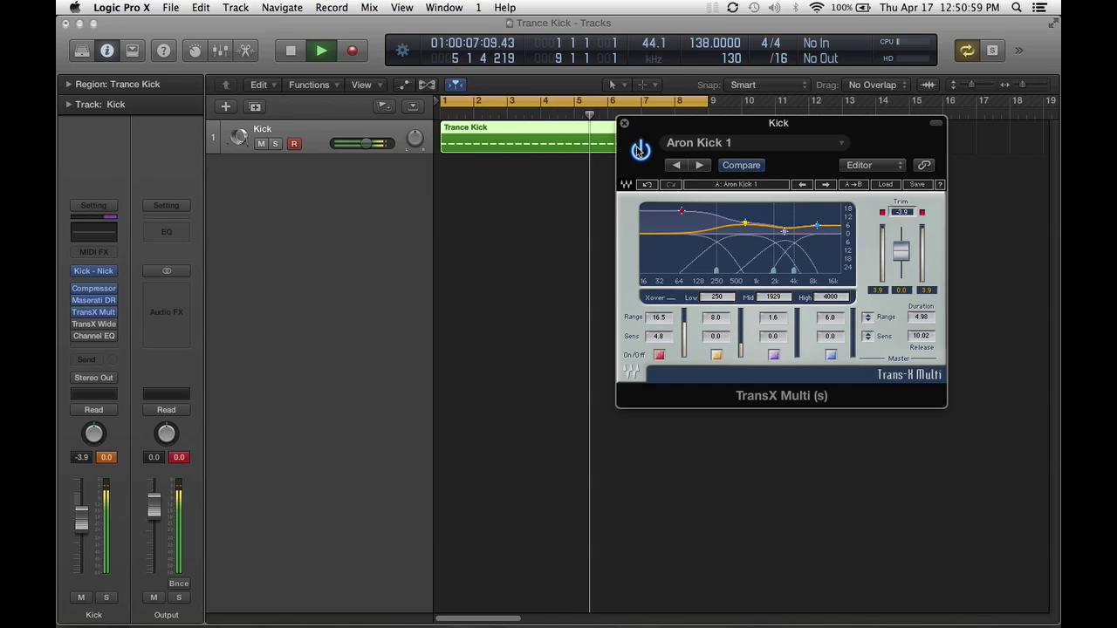
{"action": "left_click", "coordinate": [640, 151]}
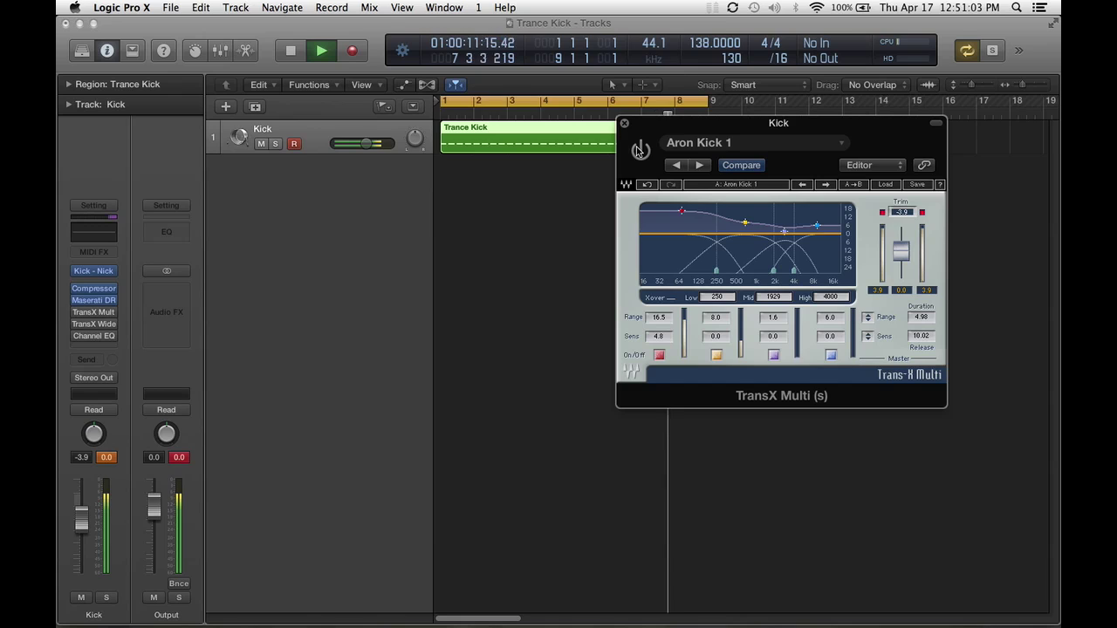
{"action": "left_click", "coordinate": [640, 150]}
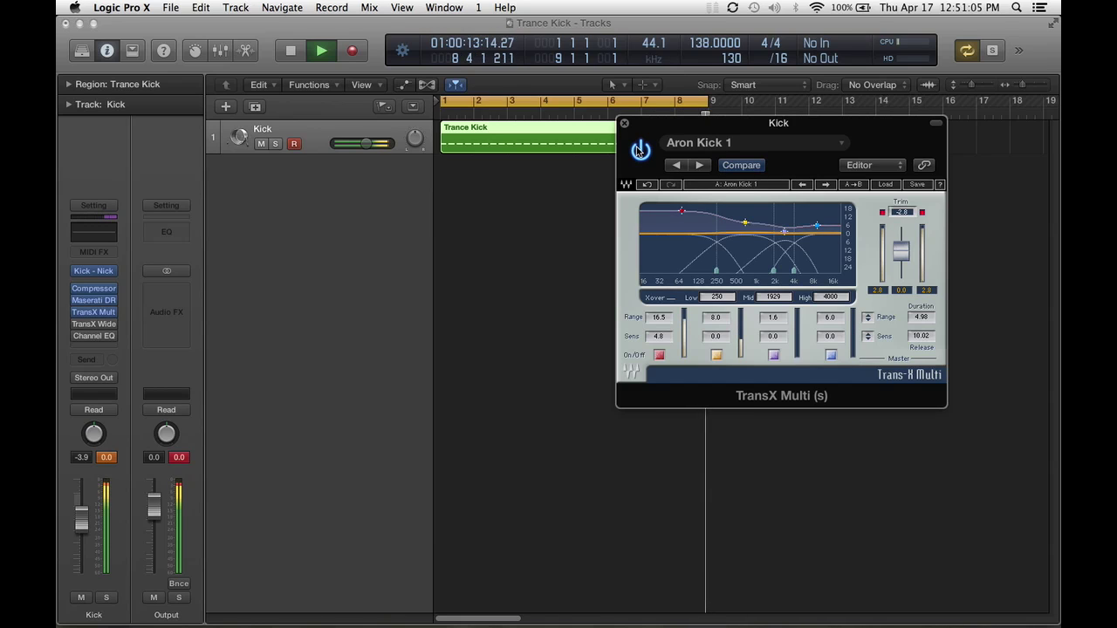
{"action": "left_click", "coordinate": [640, 150]}
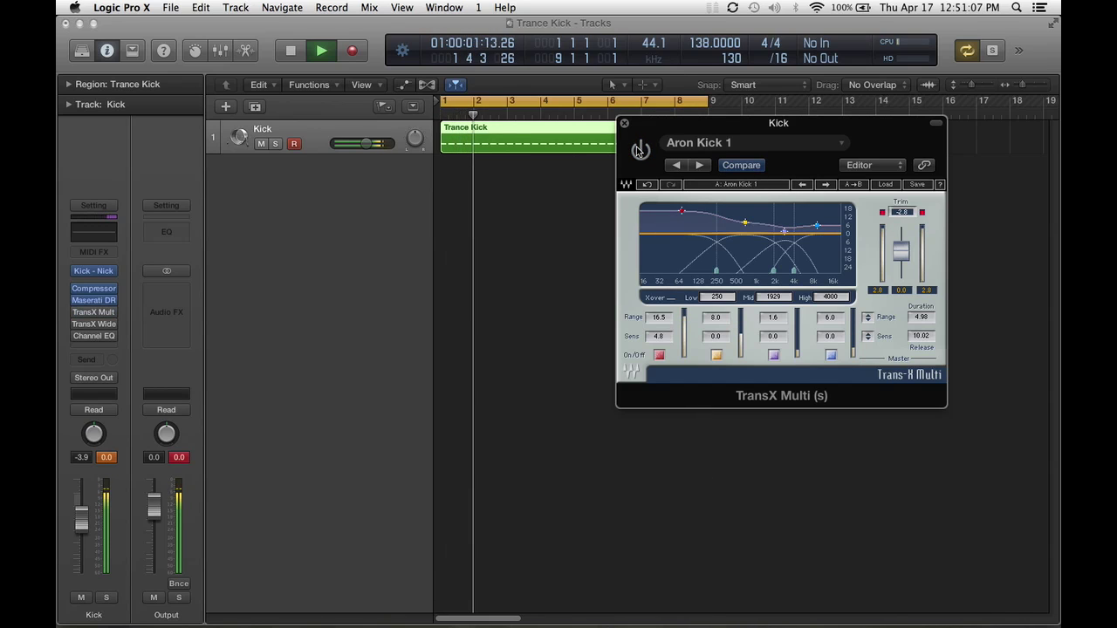
{"action": "key", "text": "space"}
{"action": "left_click", "coordinate": [625, 124]}
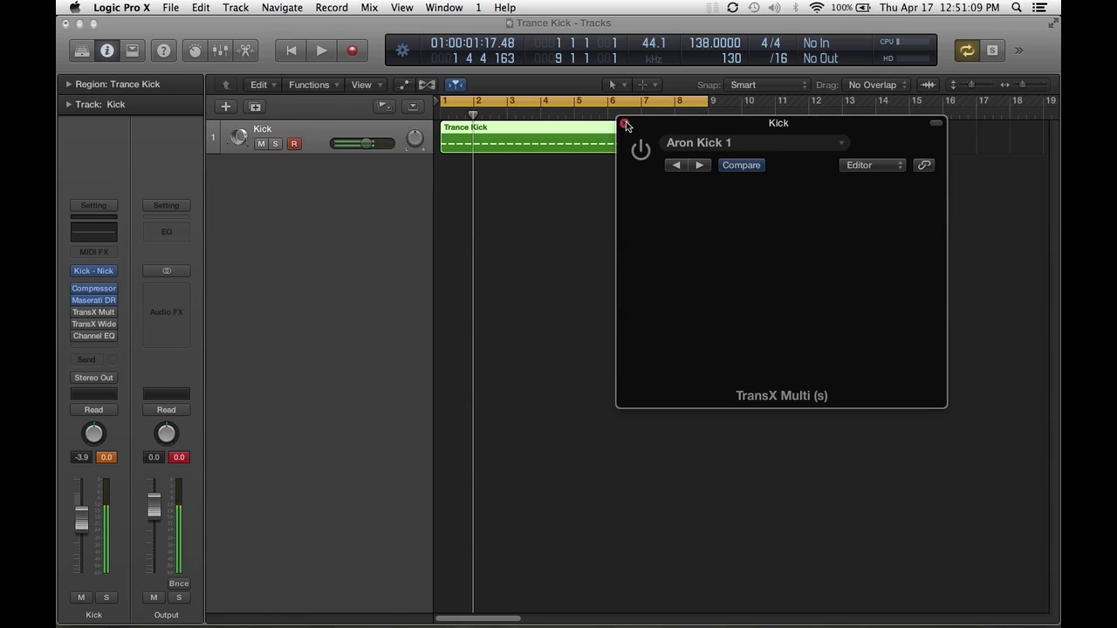
Open TransX Wide over the empty tracks area and keep its Mega Kick preset
{"action": "left_click", "coordinate": [88, 327]}
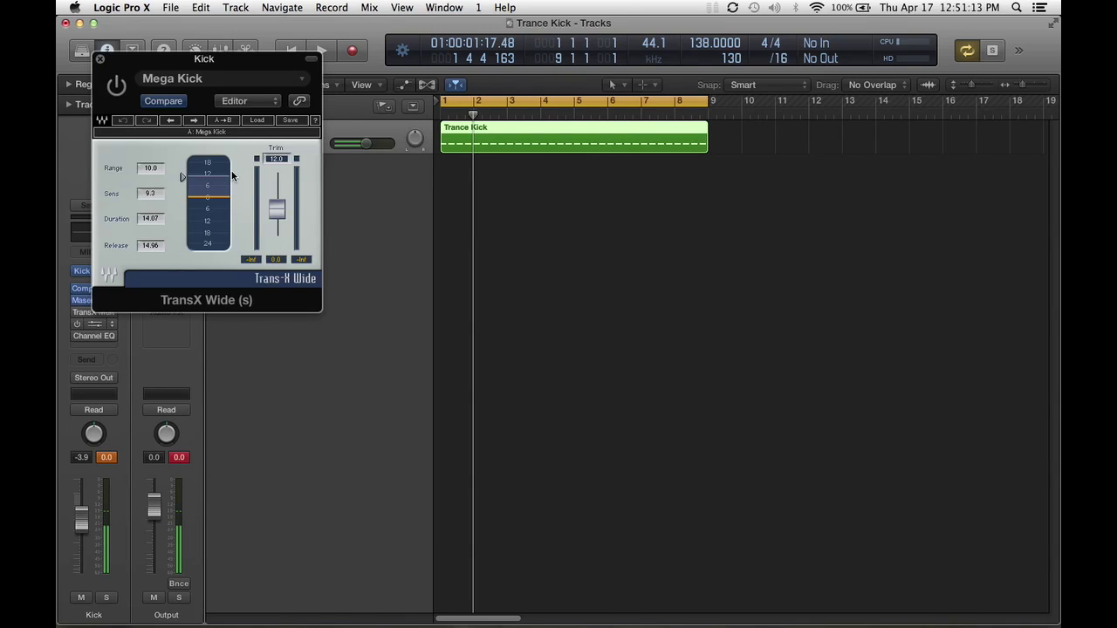
{"action": "left_click", "coordinate": [273, 61]}
{"action": "left_click_drag", "start_coordinate": [263, 63], "coordinate": [869, 216]}
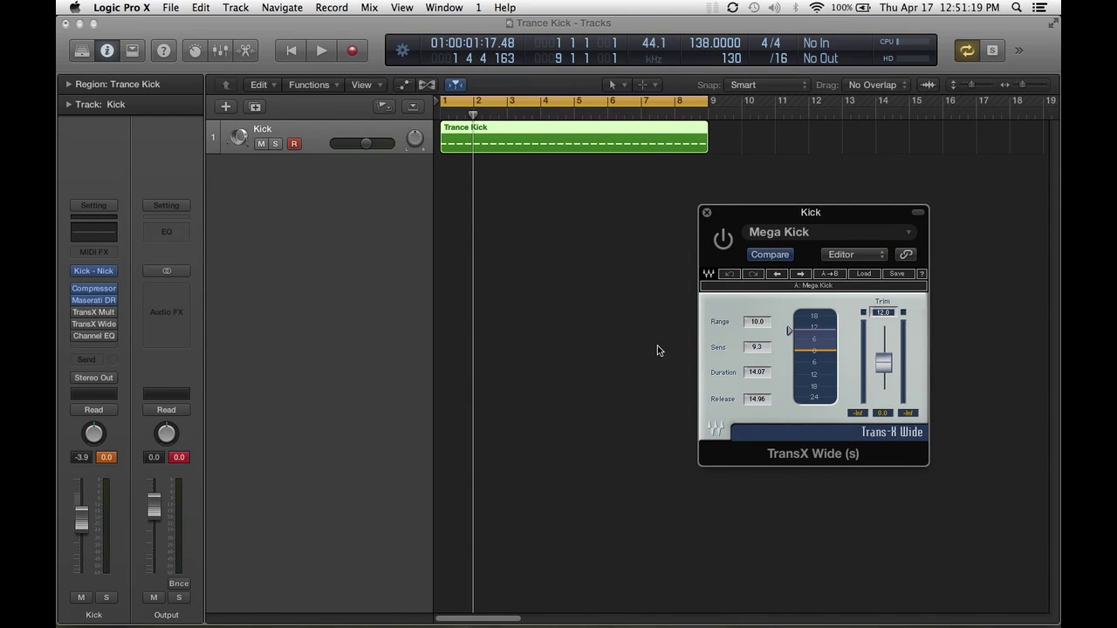
{"action": "left_click", "coordinate": [865, 274]}
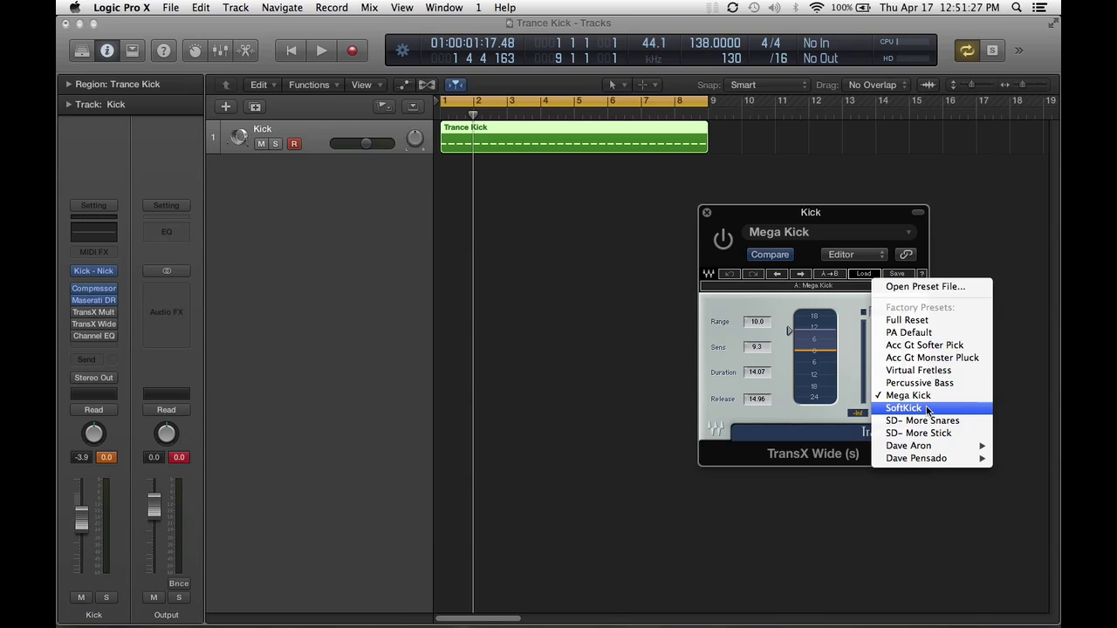
{"action": "left_click", "coordinate": [842, 216]}
Toggle TransX Wide on, off and on during playback, leaving it enabled
{"action": "key", "text": "space"}
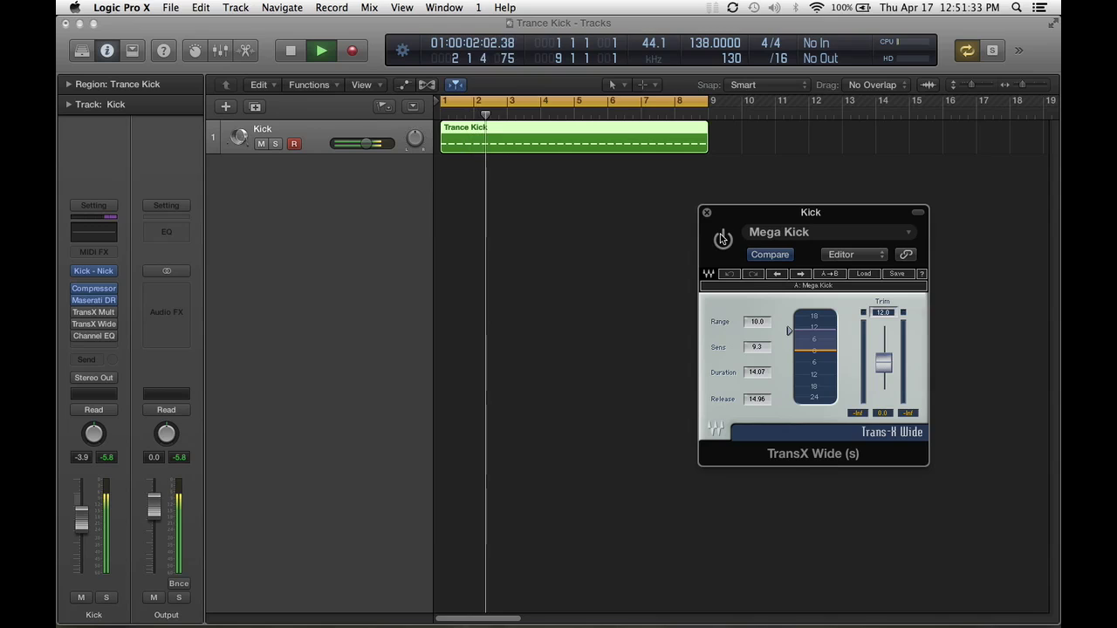
{"action": "left_click", "coordinate": [723, 239]}
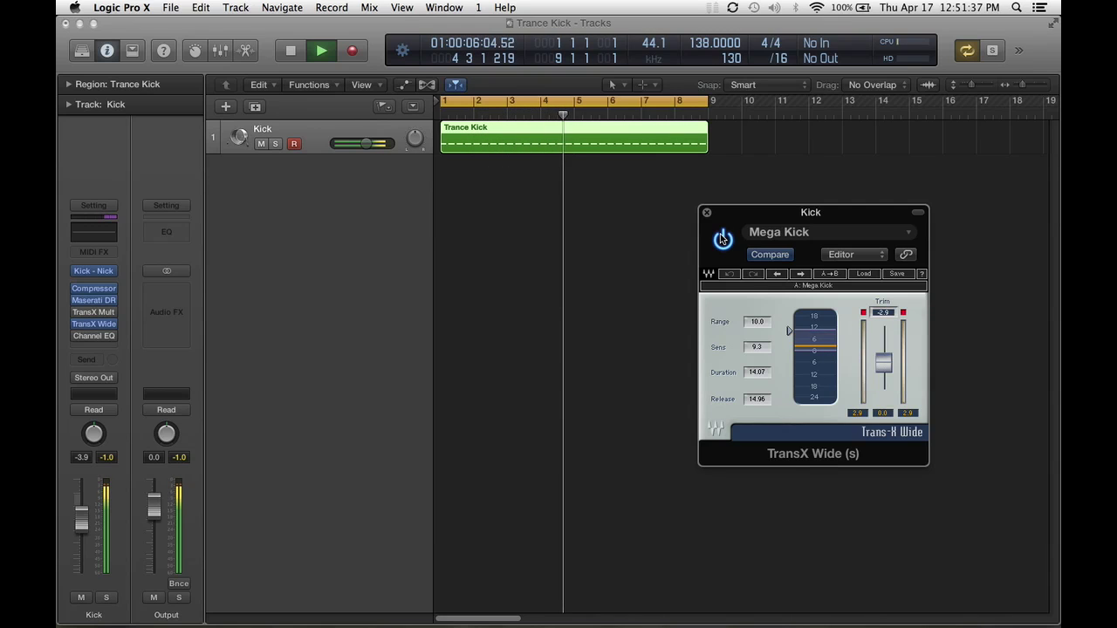
{"action": "left_click", "coordinate": [723, 238]}
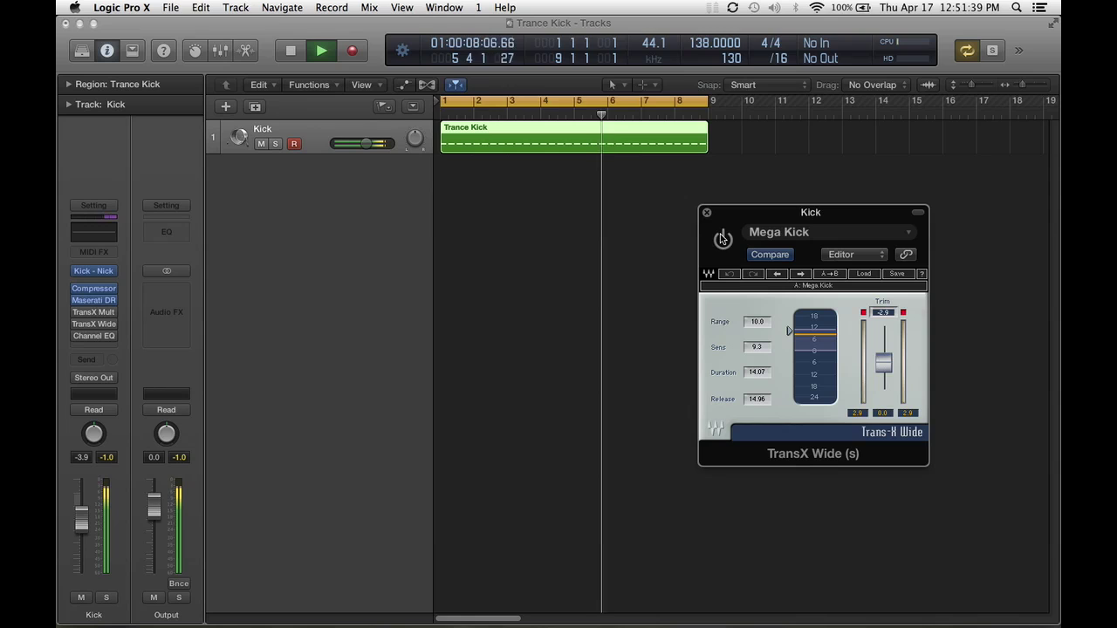
{"action": "left_click", "coordinate": [723, 239]}
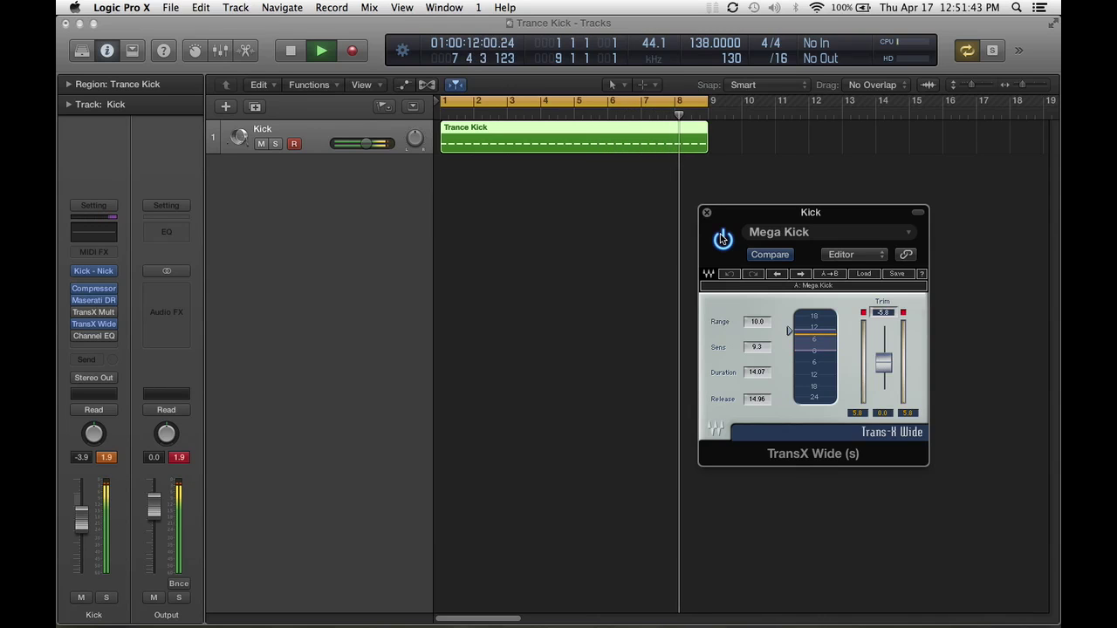
{"action": "key", "text": "space"}
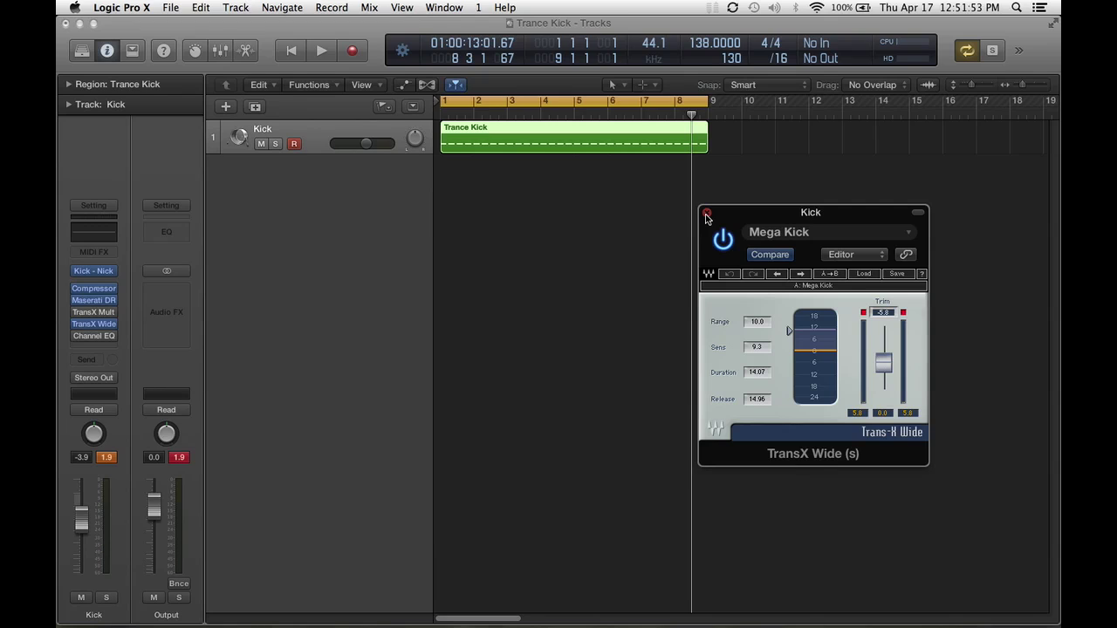
Close TransX Wide and open the Kick track's Channel EQ at the lower right
{"action": "left_click", "coordinate": [706, 213]}
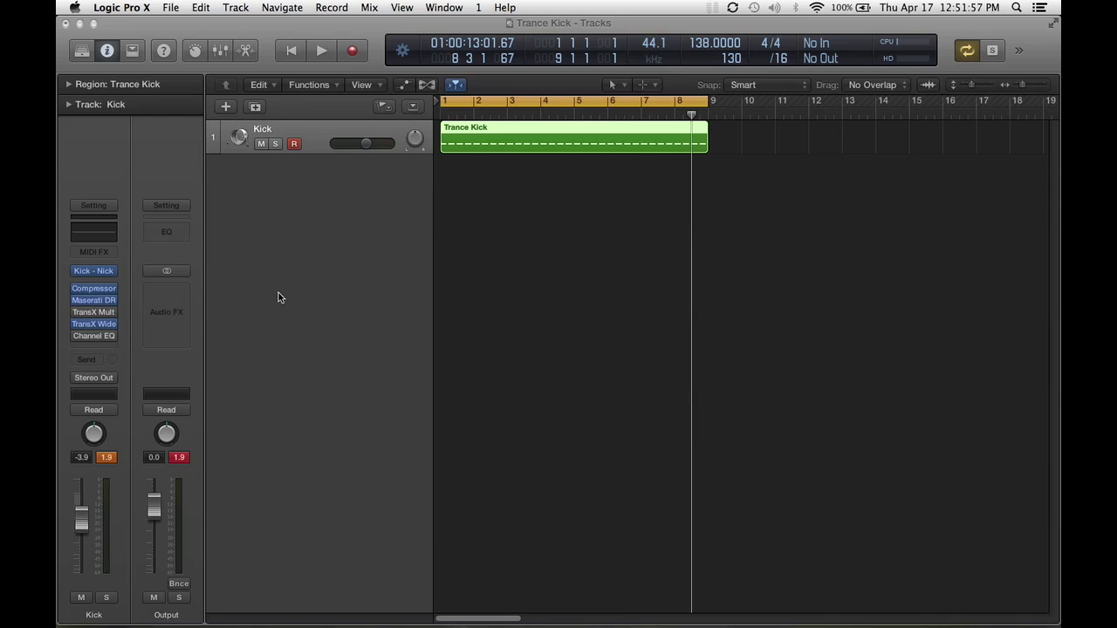
{"action": "mouse_move", "coordinate": [76, 327]}
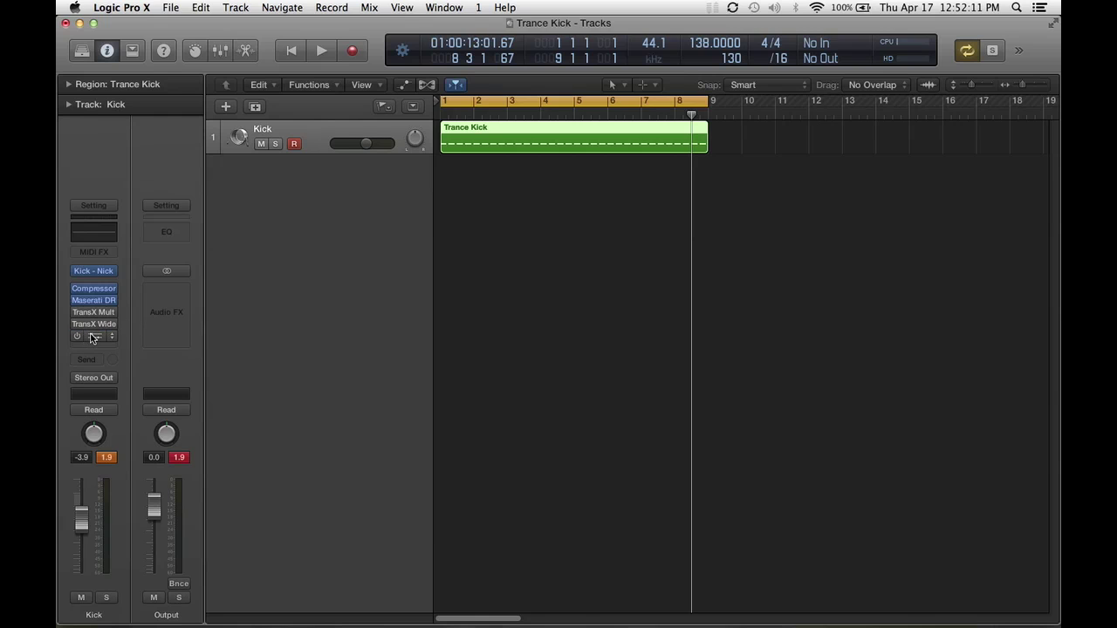
{"action": "left_click", "coordinate": [107, 337]}
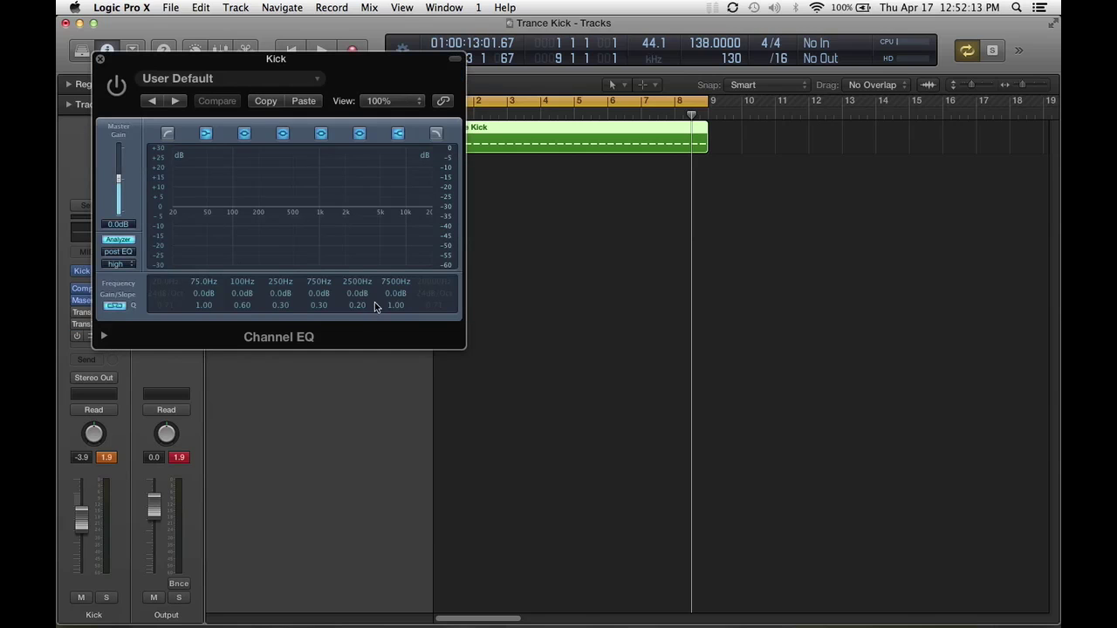
{"action": "left_click_drag", "start_coordinate": [202, 60], "coordinate": [639, 240]}
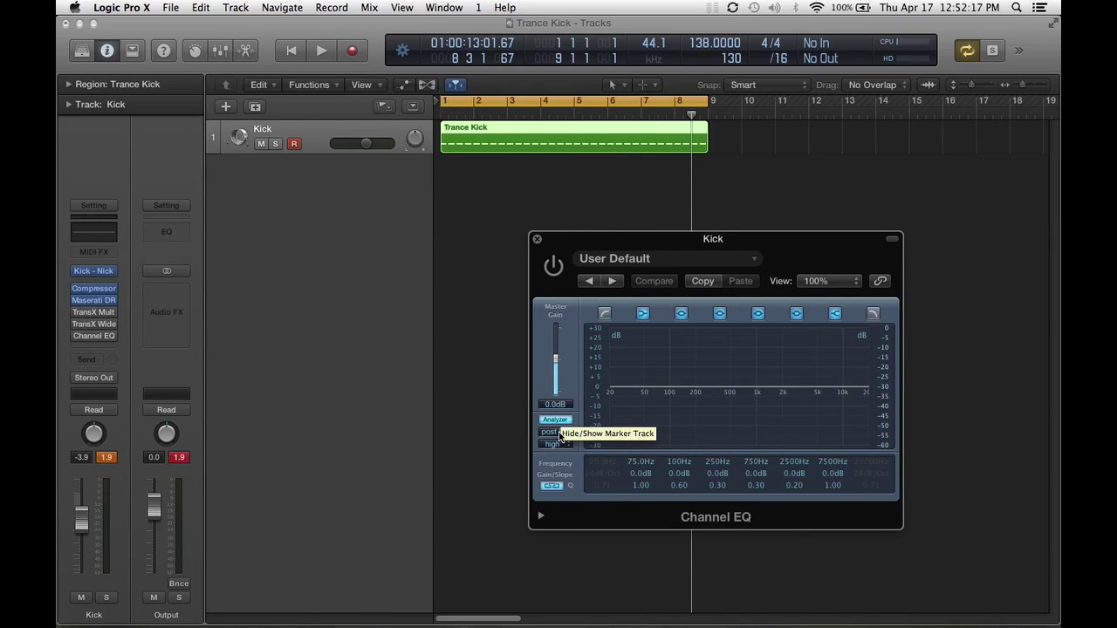
Enable the Channel EQ during playback so its analyzer shows the kick's spectrum
{"action": "key", "text": "space"}
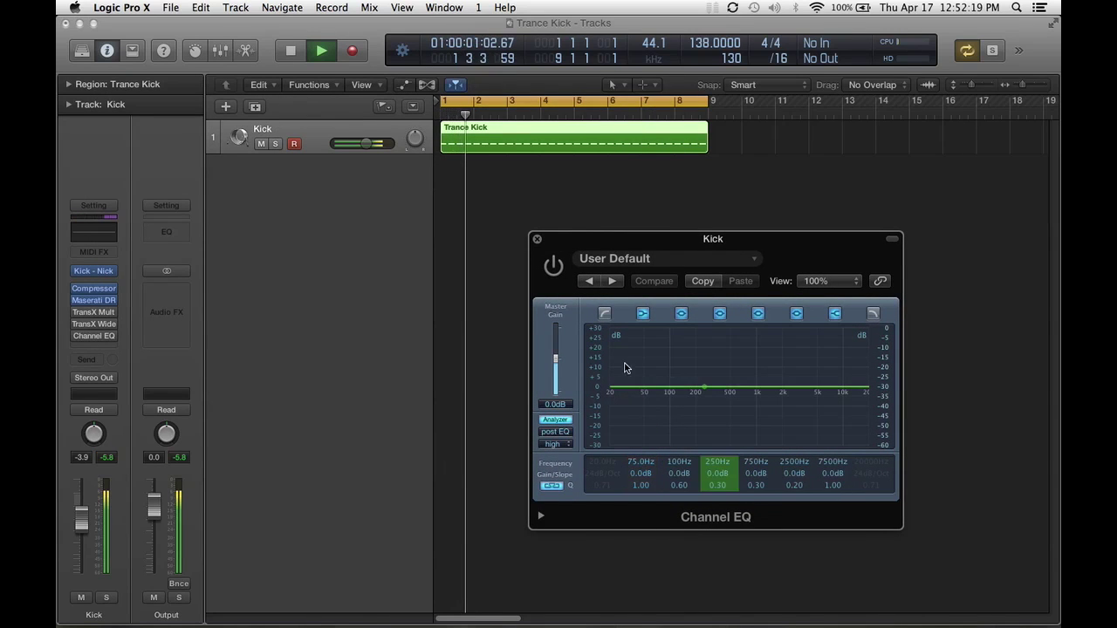
{"action": "left_click", "coordinate": [553, 267]}
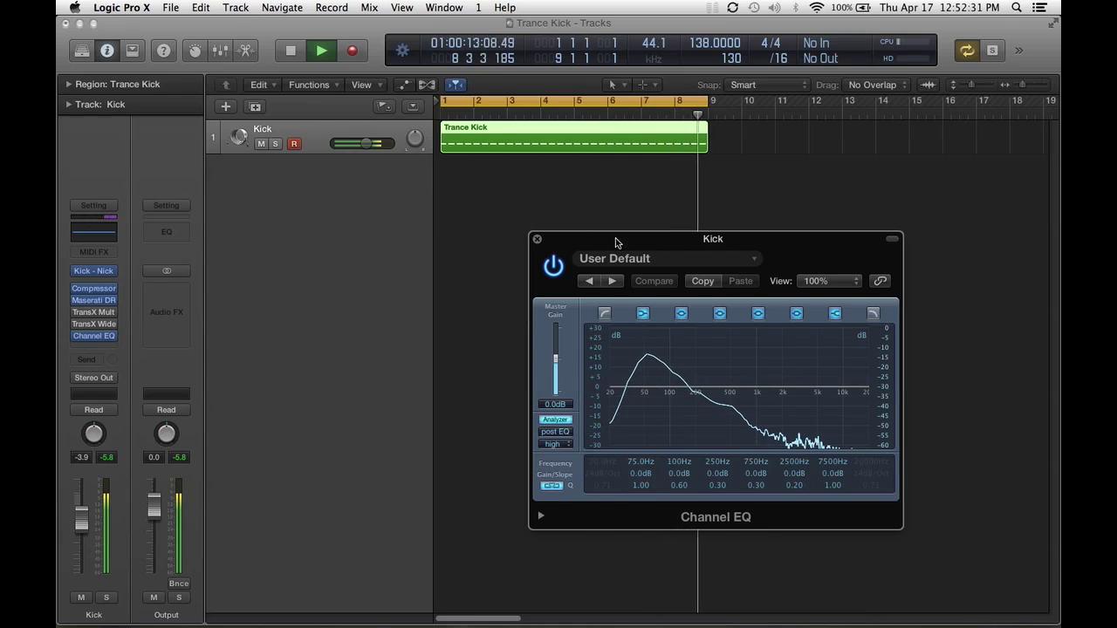
{"action": "key", "text": "space"}
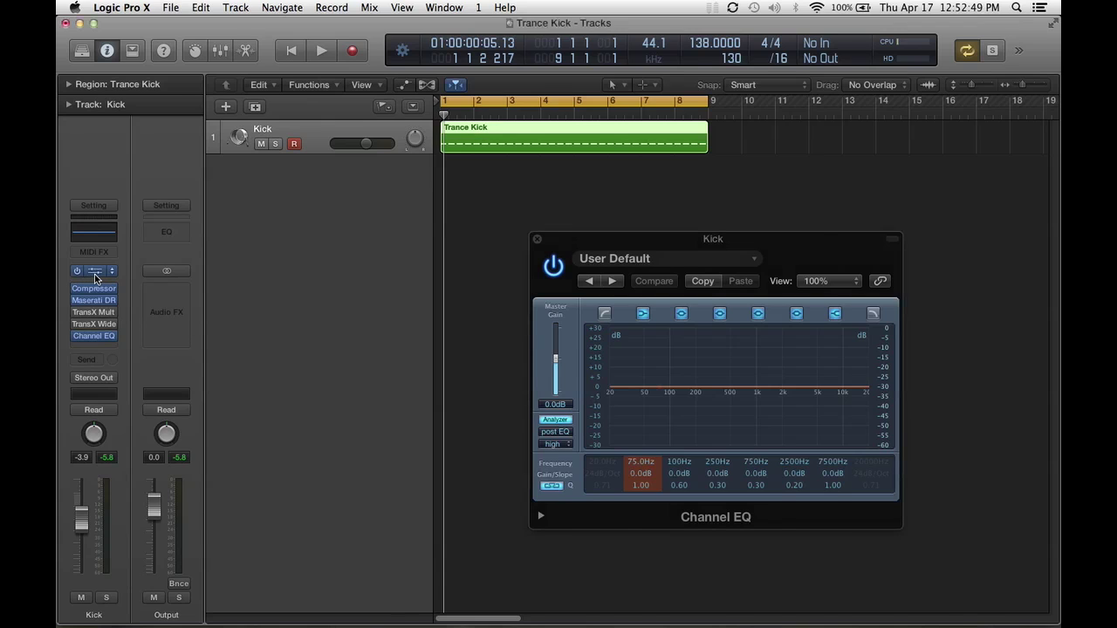
Open the Kick synth and Opto Tight Compressor windows, arranged so the Channel EQ stays visible
{"action": "left_click", "coordinate": [95, 274]}
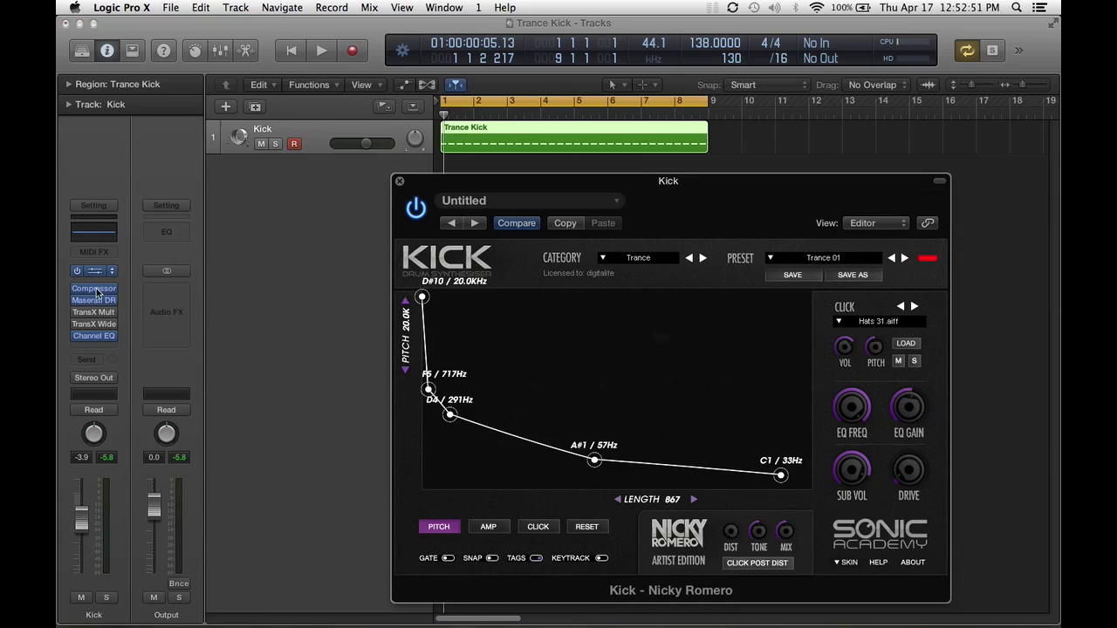
{"action": "left_click", "coordinate": [96, 291]}
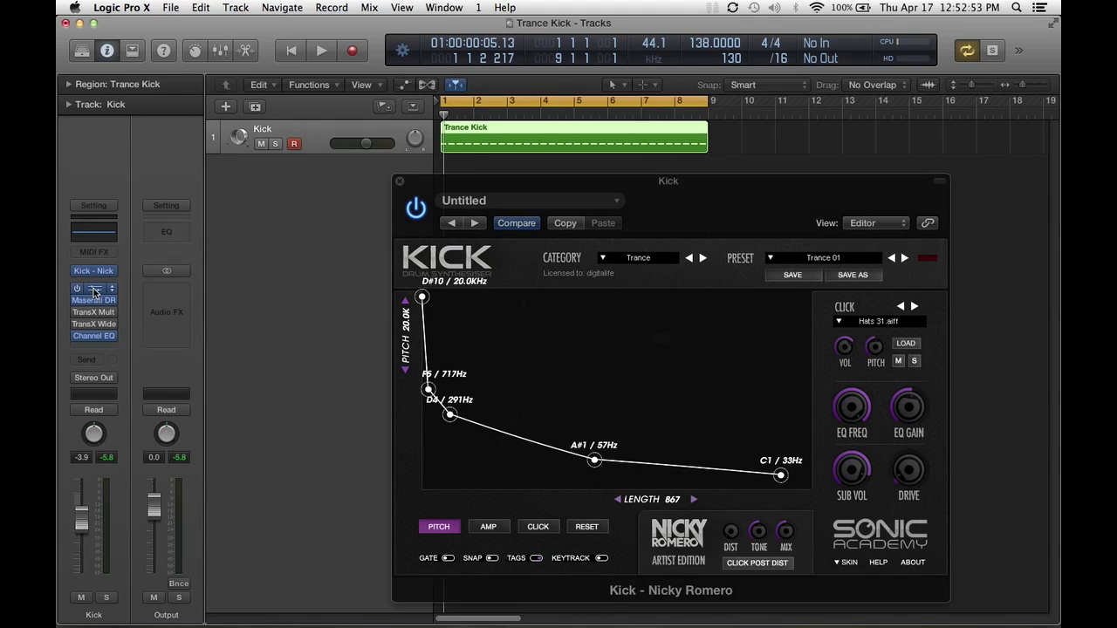
{"action": "left_click", "coordinate": [93, 292]}
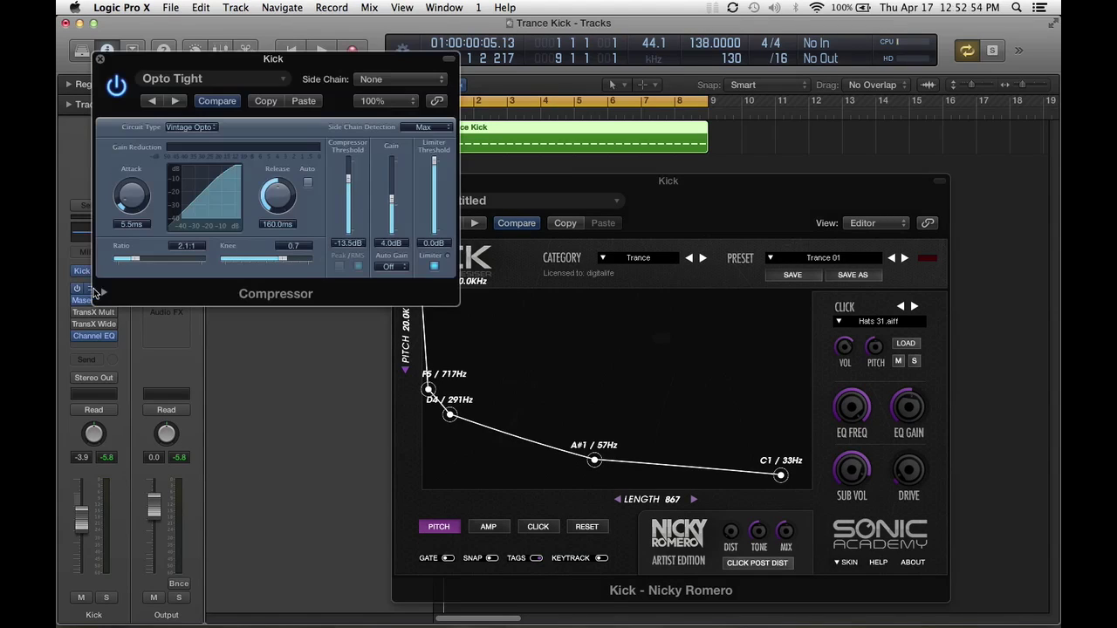
{"action": "left_click", "coordinate": [534, 191]}
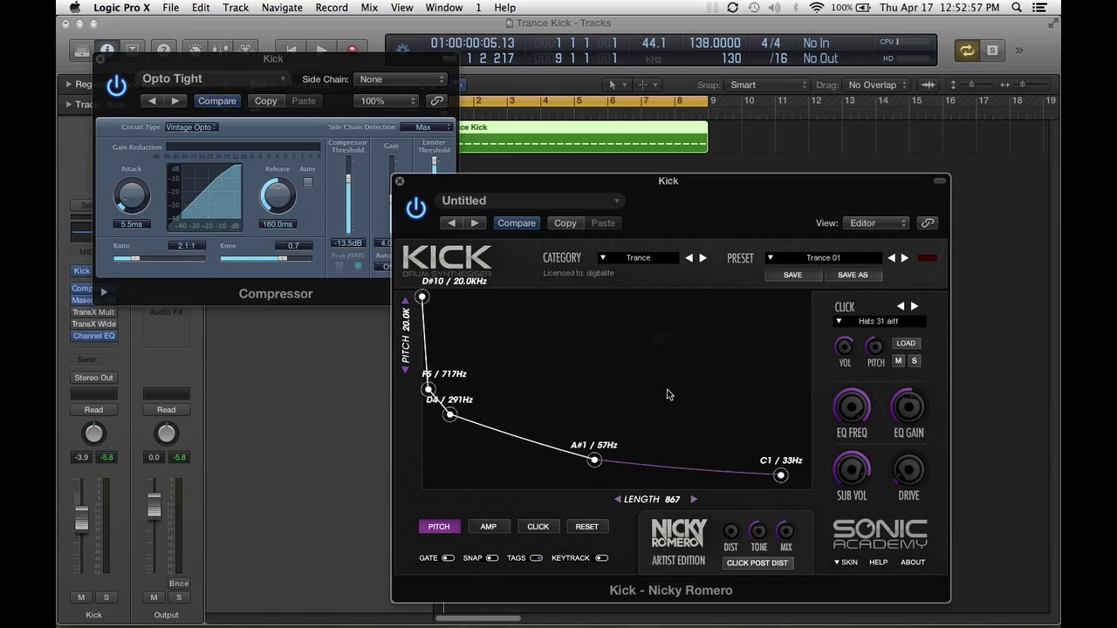
{"action": "left_click_drag", "start_coordinate": [716, 183], "coordinate": [730, 491]}
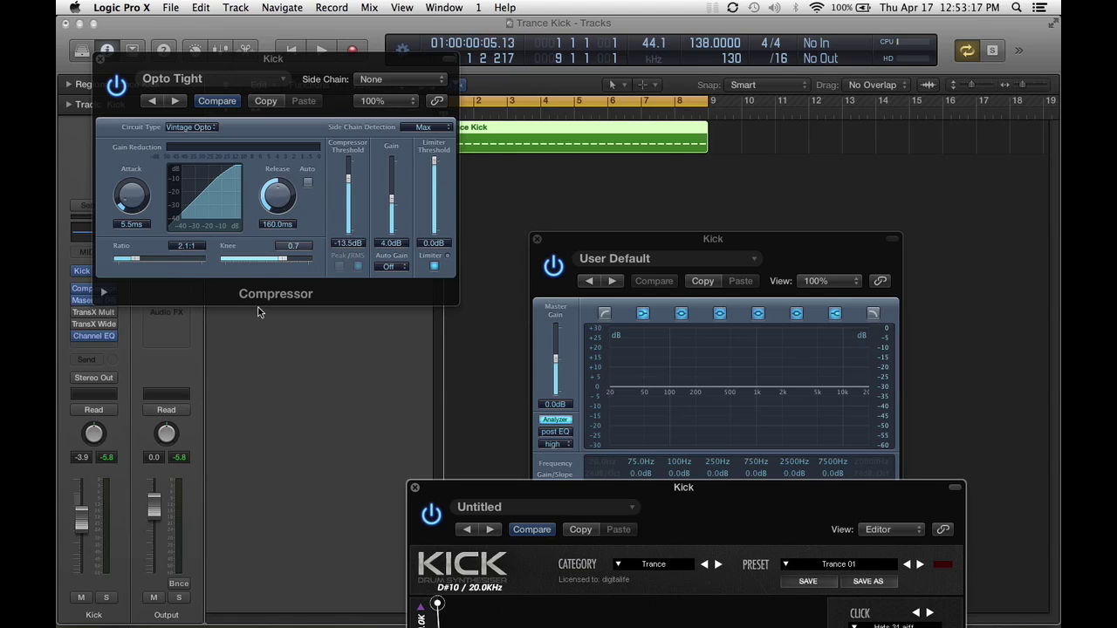
{"action": "left_click_drag", "start_coordinate": [222, 65], "coordinate": [363, 119]}
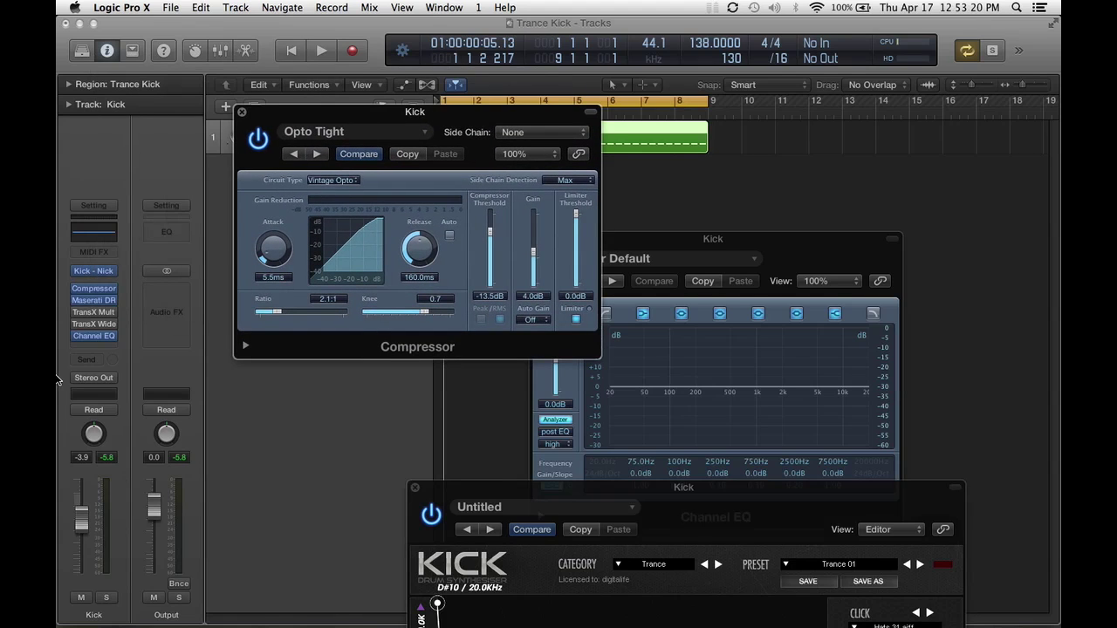
Open Maserati DRM (Bass Drum Deep Bottom) centred and TransX Multi, keeping Aron Kick 1
{"action": "left_click", "coordinate": [94, 303]}
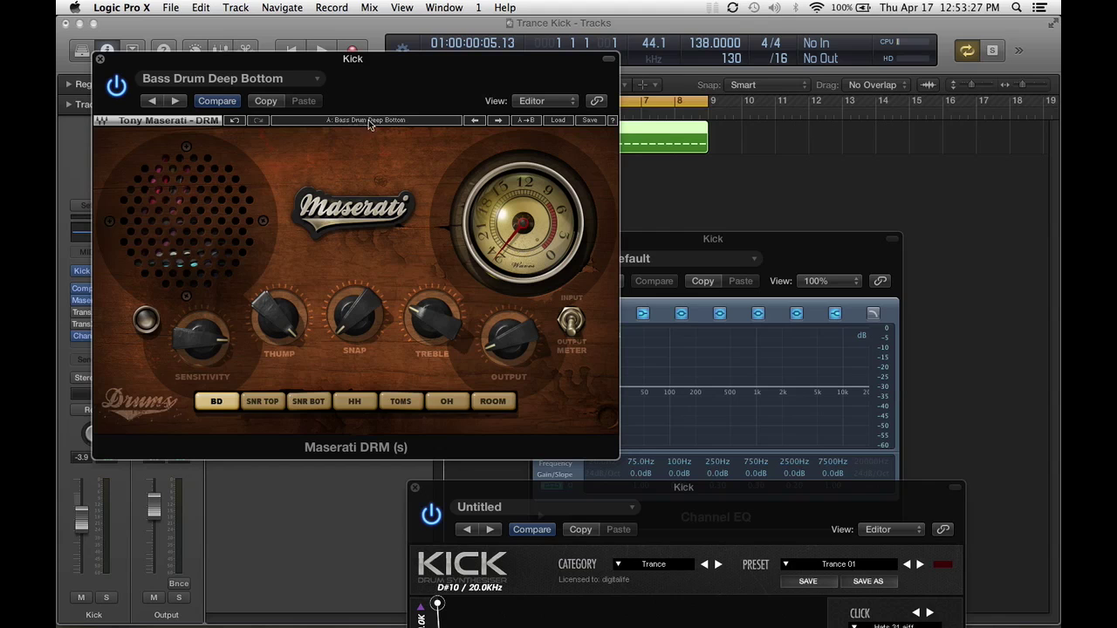
{"action": "left_click_drag", "start_coordinate": [402, 67], "coordinate": [609, 110]}
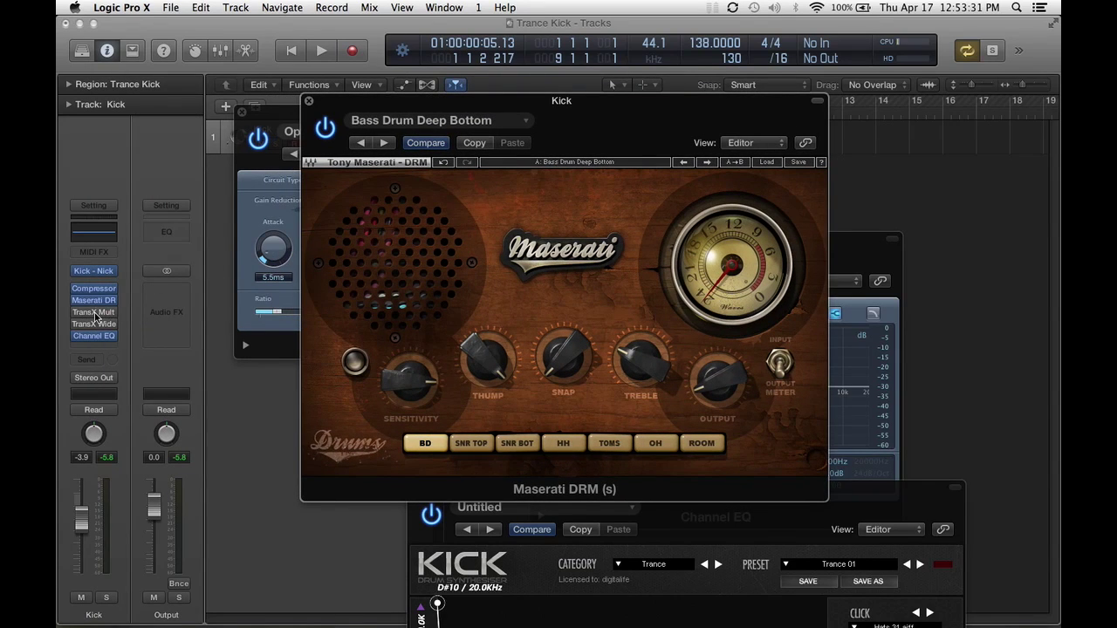
{"action": "mouse_move", "coordinate": [97, 318]}
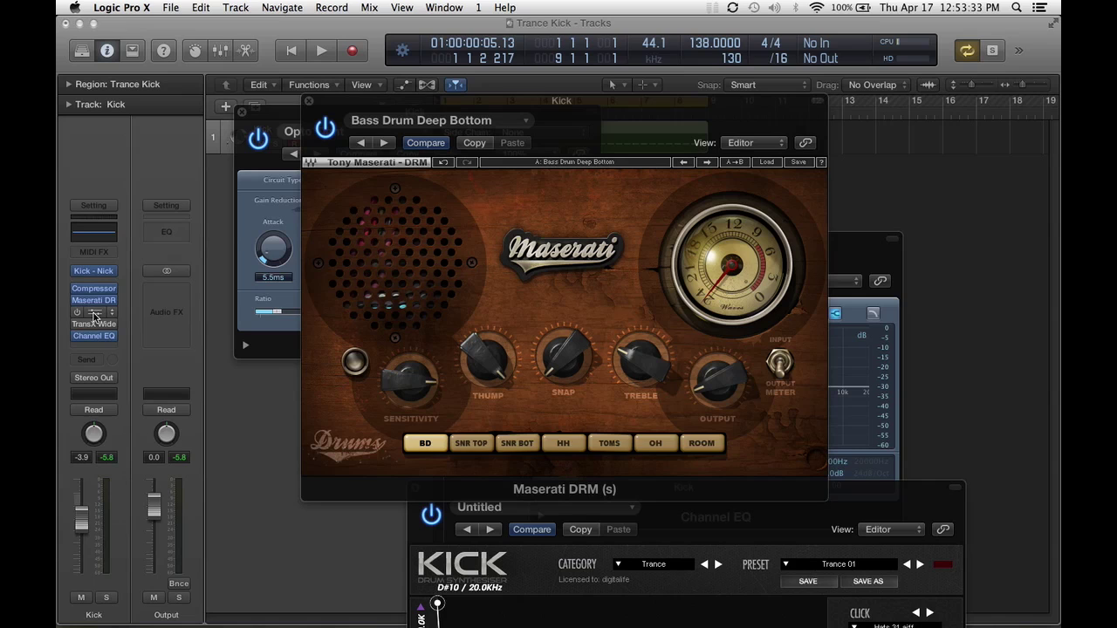
{"action": "left_click", "coordinate": [94, 313]}
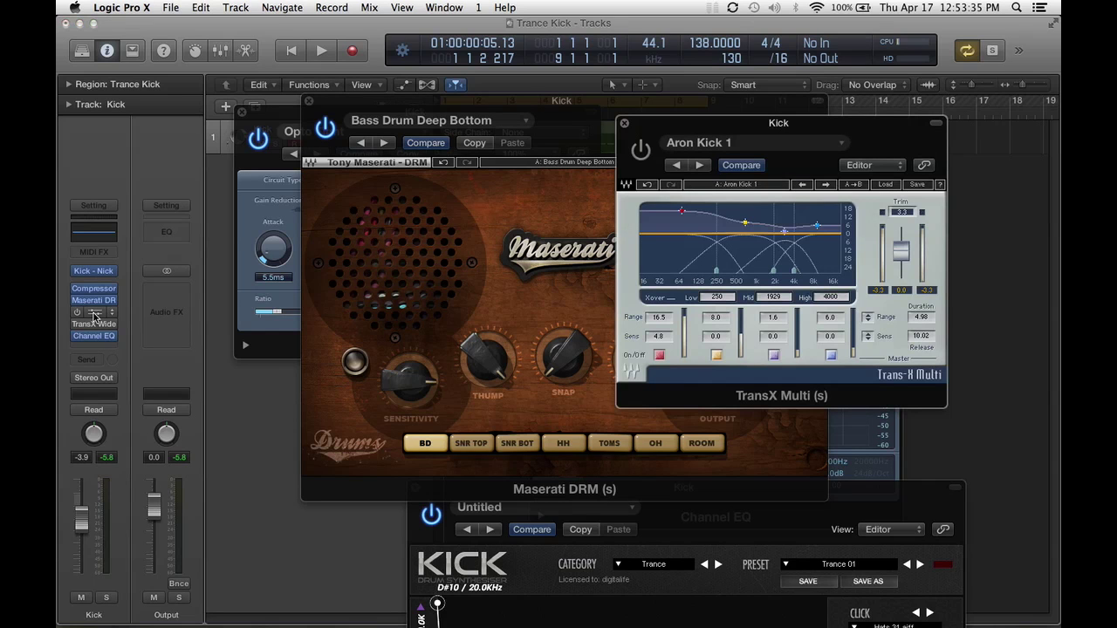
{"action": "left_click", "coordinate": [889, 187]}
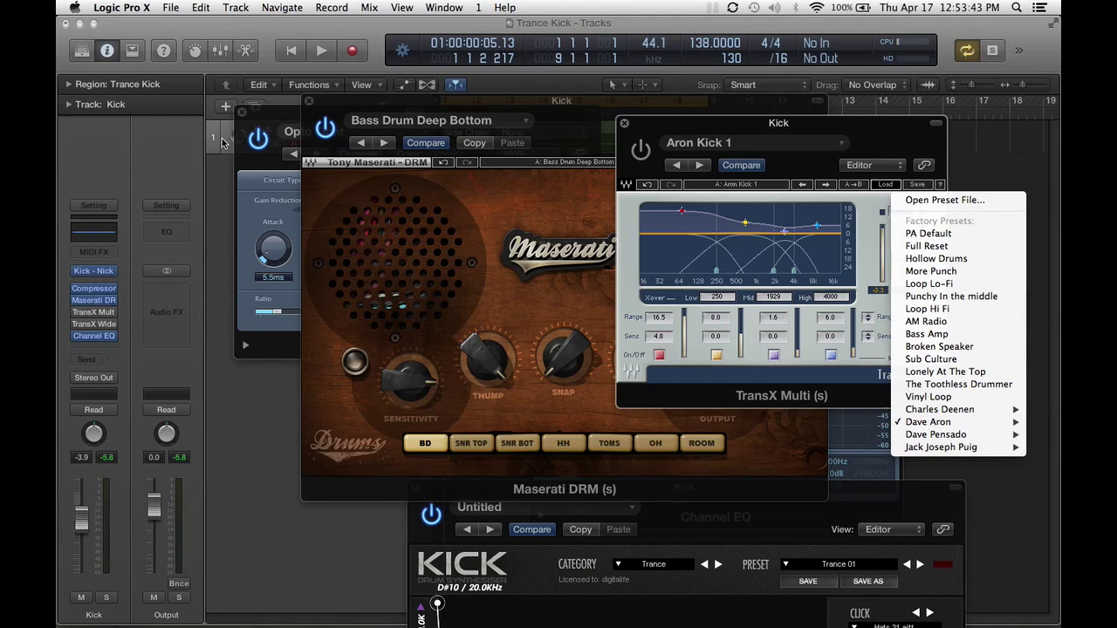
{"action": "left_click", "coordinate": [94, 327]}
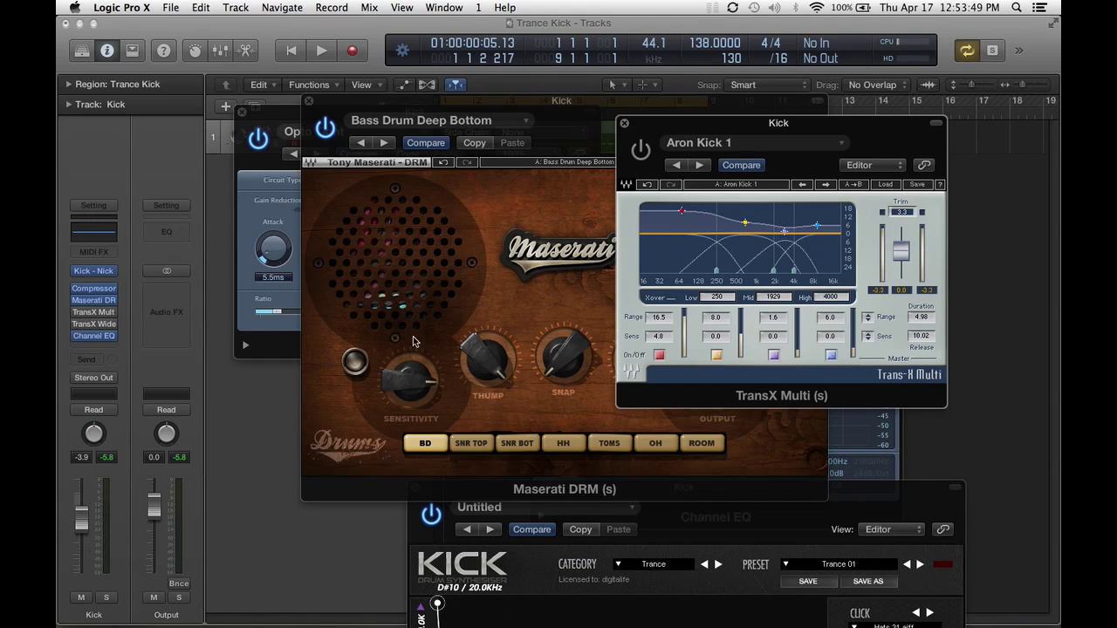
Open the TransX Wide window slightly up and left, keeping its Mega Kick preset
{"action": "left_click", "coordinate": [102, 328]}
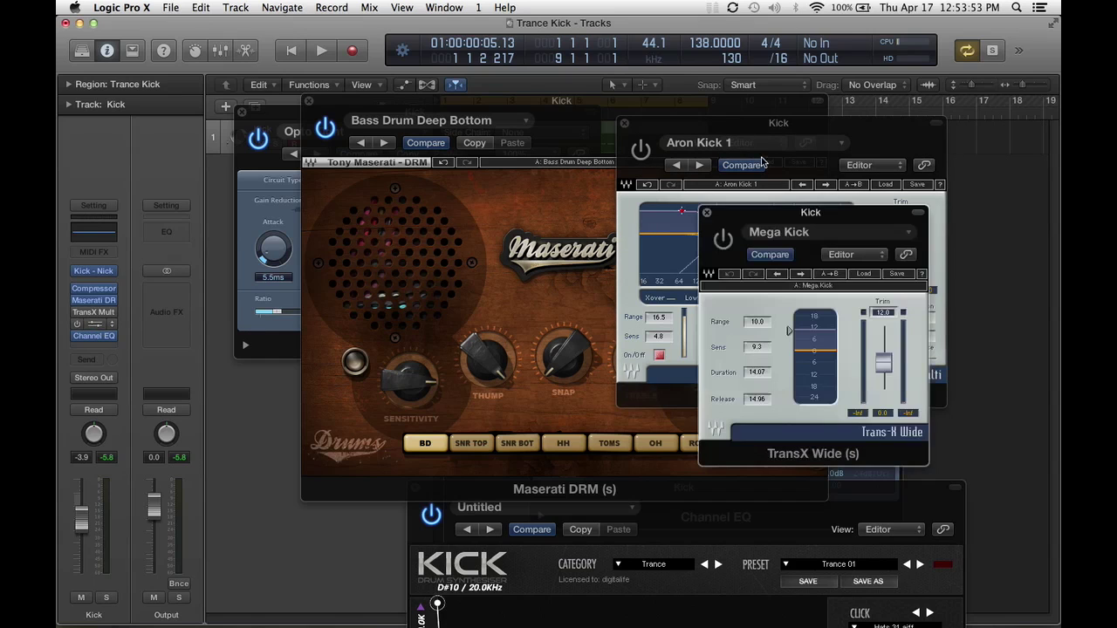
{"action": "left_click_drag", "start_coordinate": [866, 217], "coordinate": [843, 200]}
{"action": "left_click", "coordinate": [843, 254]}
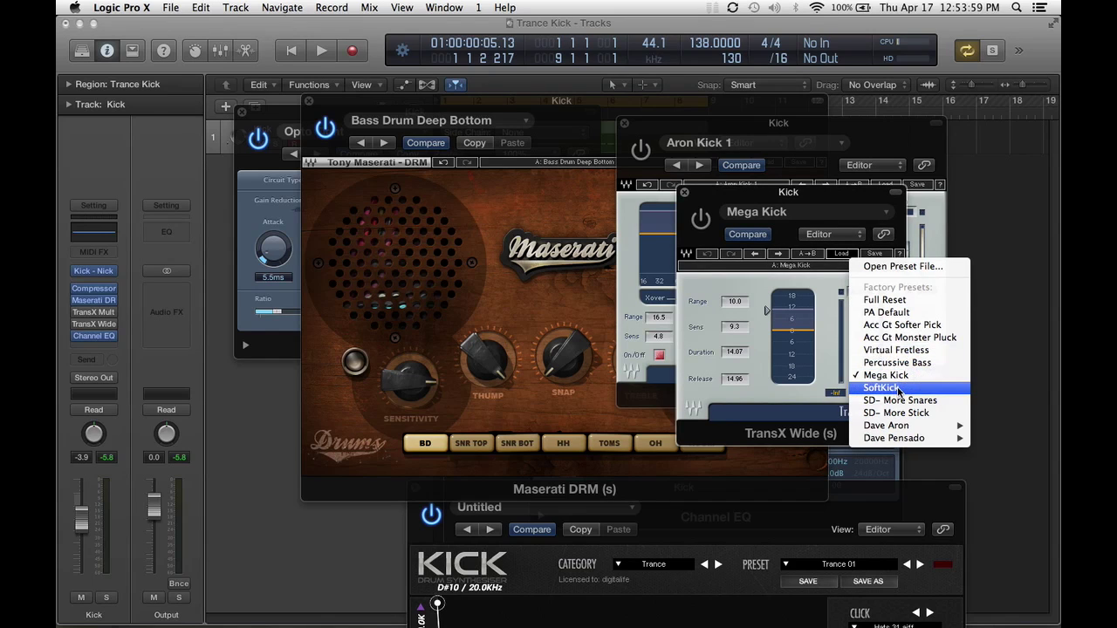
{"action": "left_click", "coordinate": [712, 202]}
{"action": "mouse_move", "coordinate": [94, 339]}
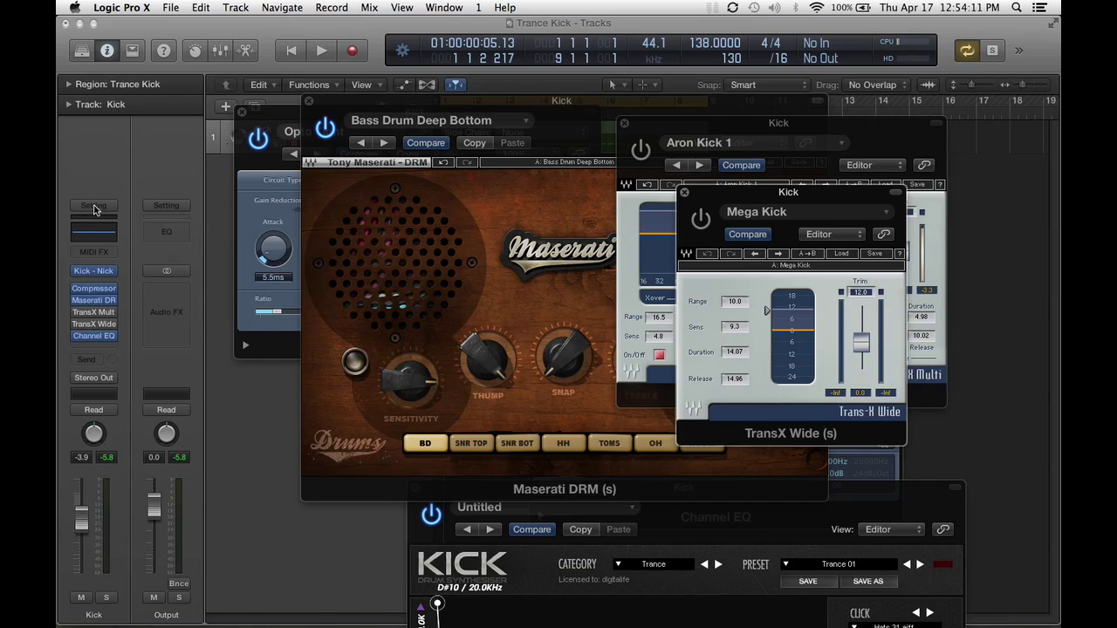
{"action": "left_click", "coordinate": [93, 206]}
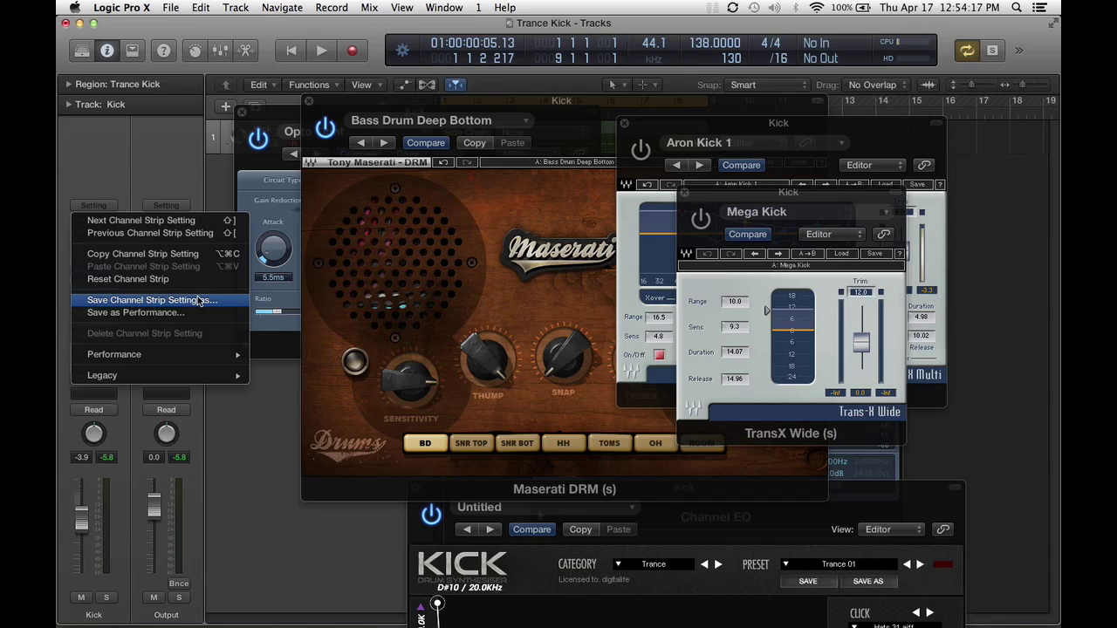
{"action": "left_click", "coordinate": [174, 144]}
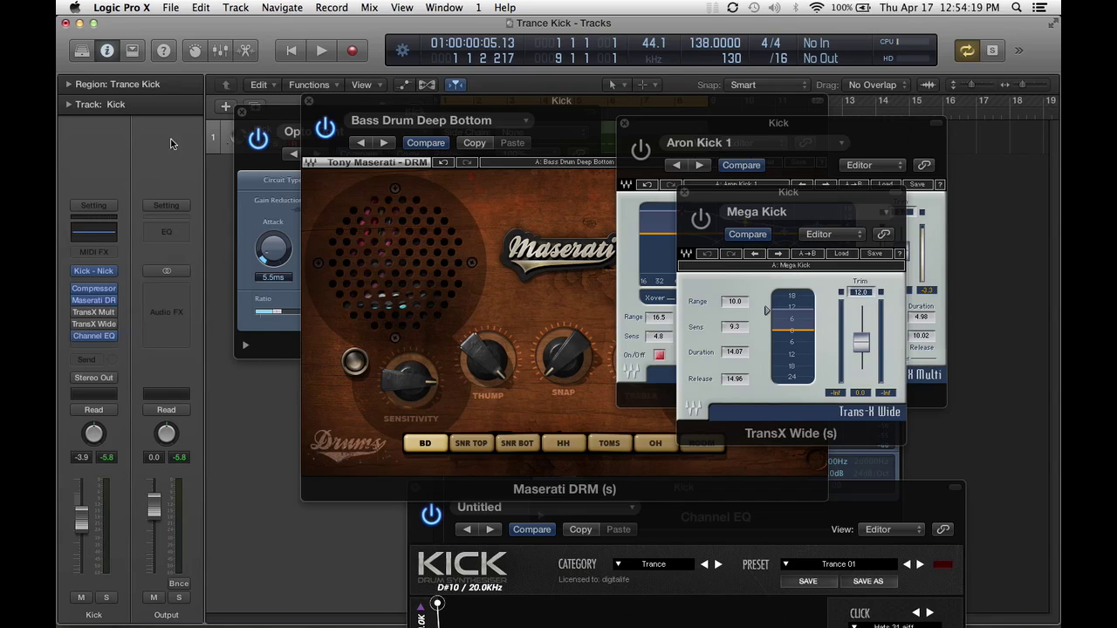